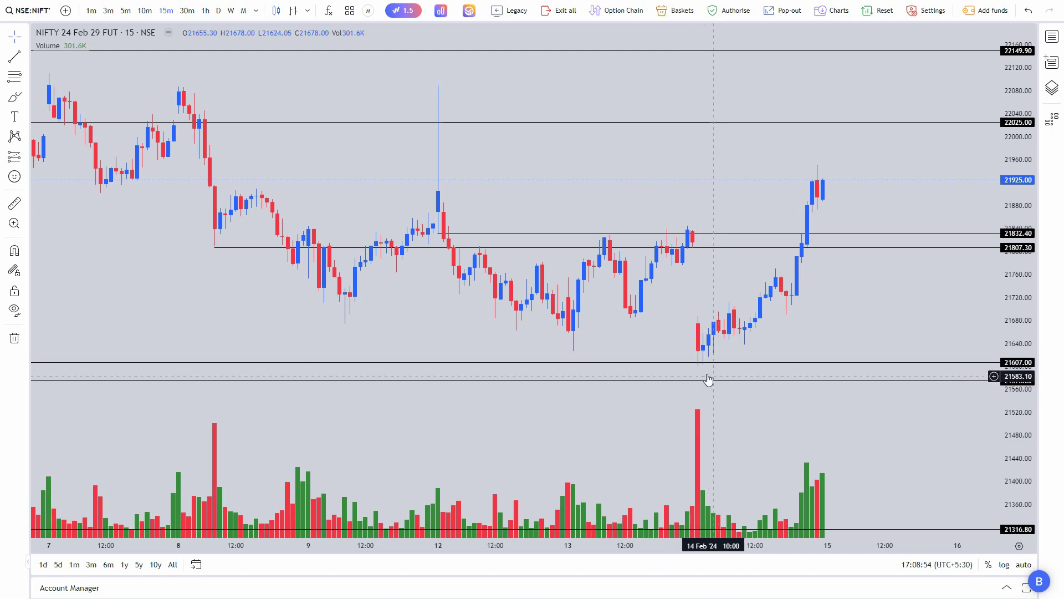
Examine the 15-minute NIFTY futures chart from late January through 14 February against the marked horizontal levels
{"action": "scroll", "coordinate": [294, 310], "scroll_direction": "left", "scroll_amount": 10}
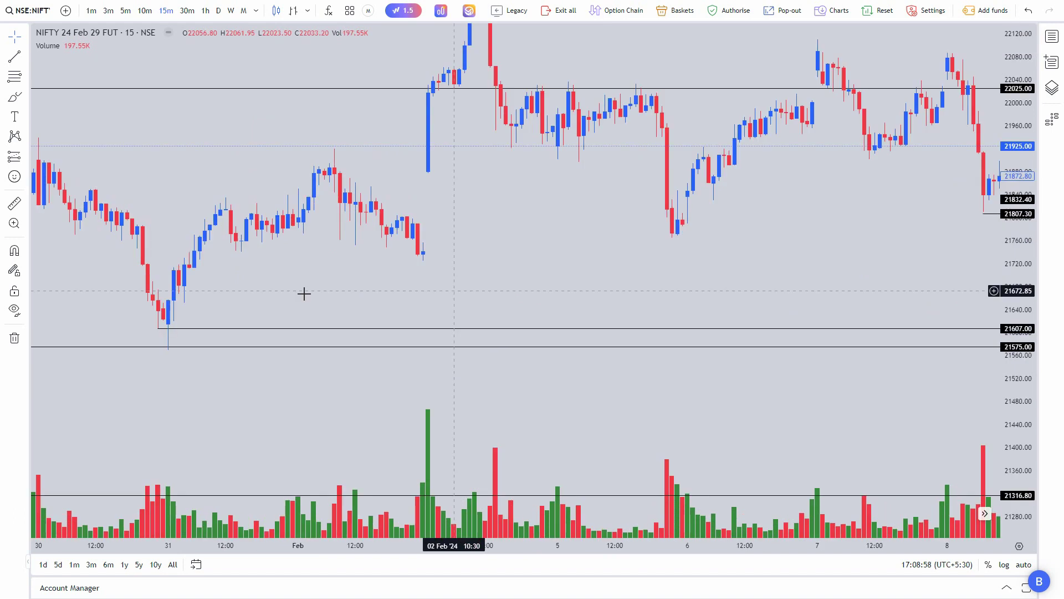
{"action": "scroll", "coordinate": [886, 281], "scroll_direction": "right", "scroll_amount": 10}
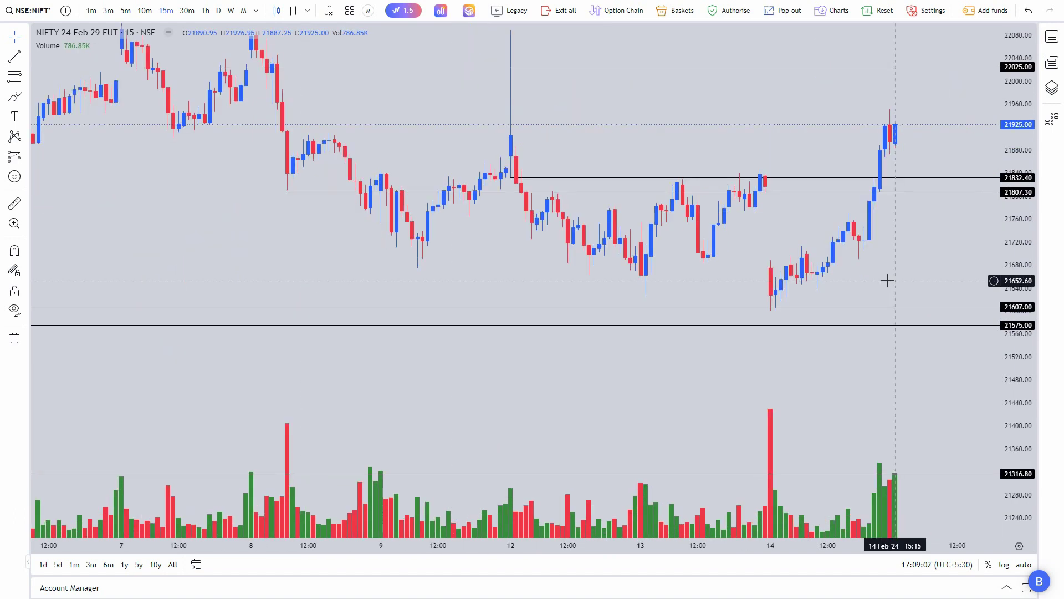
{"action": "scroll", "coordinate": [887, 281], "scroll_direction": "up", "scroll_amount": 4}
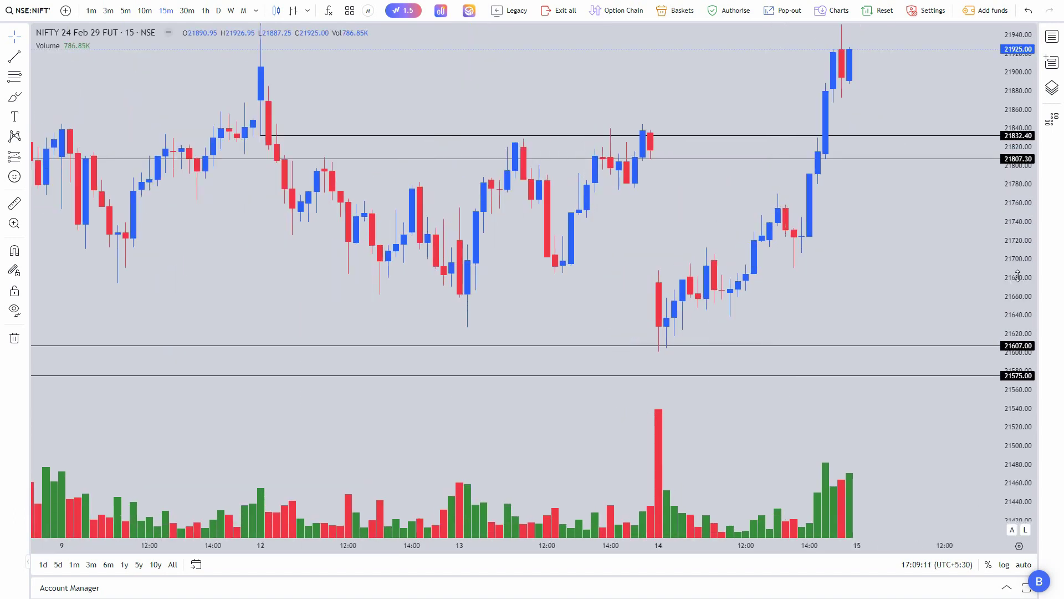
{"action": "left_click_drag", "start_coordinate": [1016, 272], "coordinate": [1014, 310]}
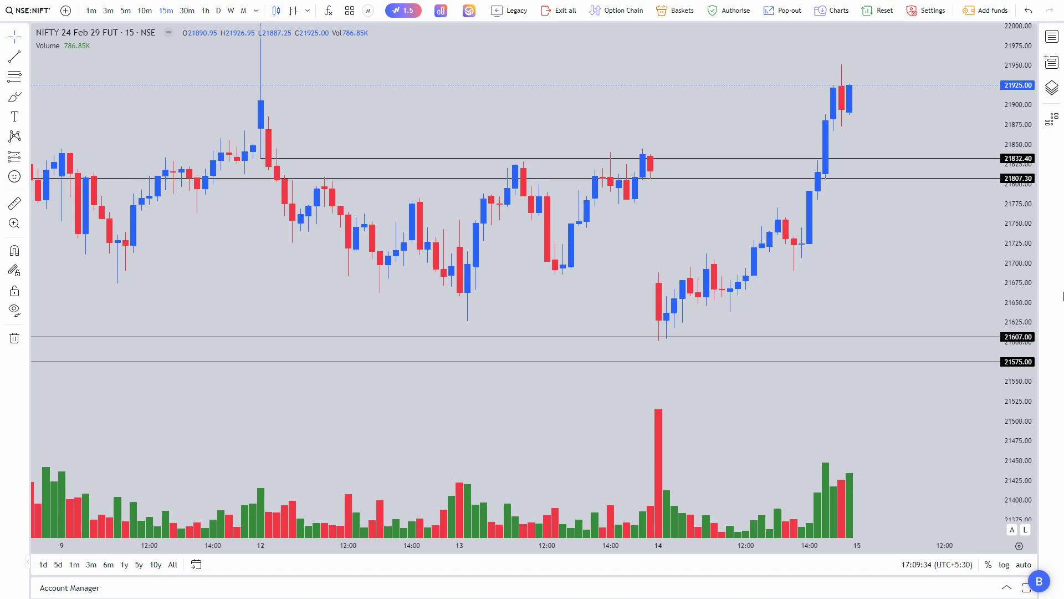
Check all positions in the Account Manager and collapse it again
{"action": "left_click", "coordinate": [1009, 586]}
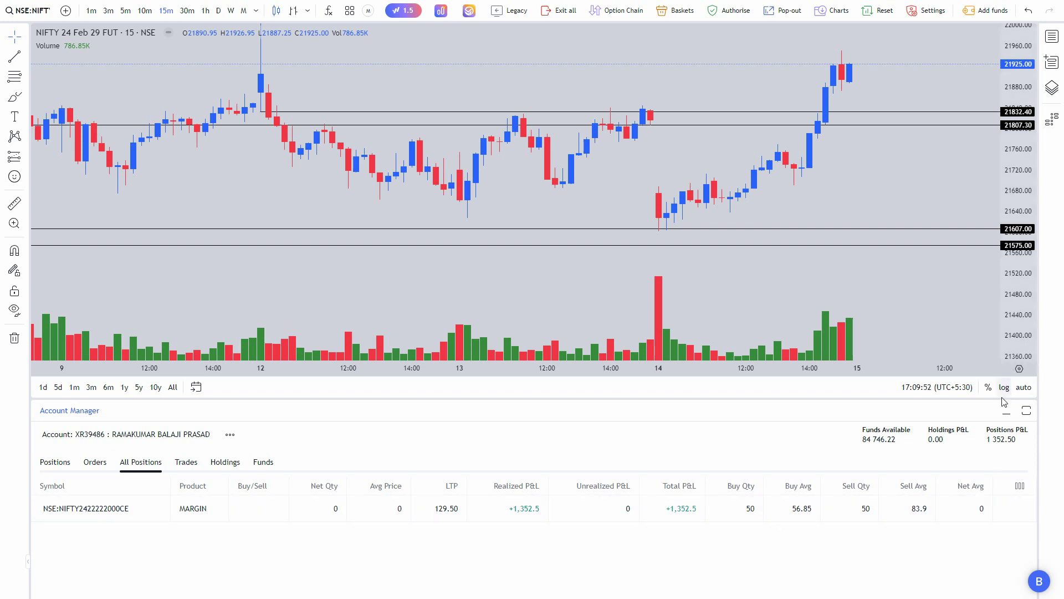
{"action": "left_click", "coordinate": [1004, 411]}
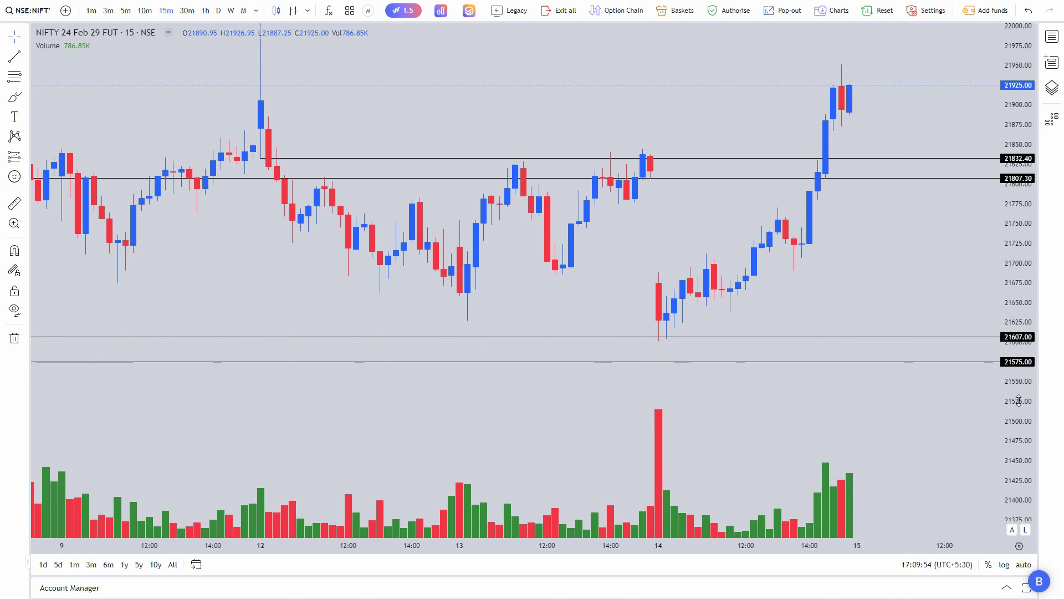
Examine the 15-minute price action of 7 to 14 February around the 21607.00 and 21575.00 support lines
{"action": "scroll", "coordinate": [750, 331], "scroll_direction": "up", "scroll_amount": 3}
{"action": "scroll", "coordinate": [776, 327], "scroll_direction": "up", "scroll_amount": 3}
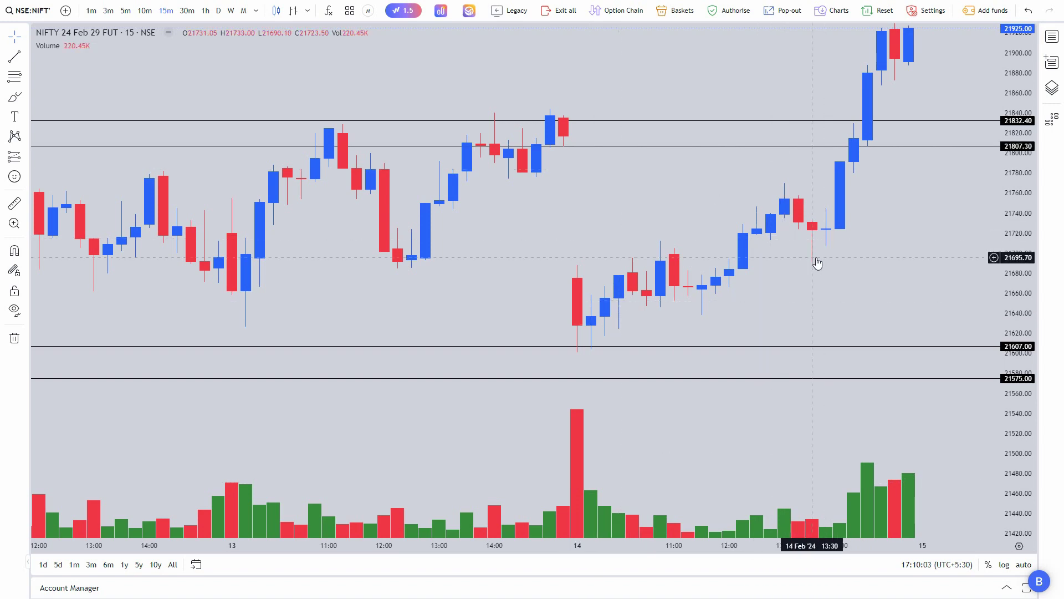
{"action": "scroll", "coordinate": [867, 266], "scroll_direction": "down", "scroll_amount": 2}
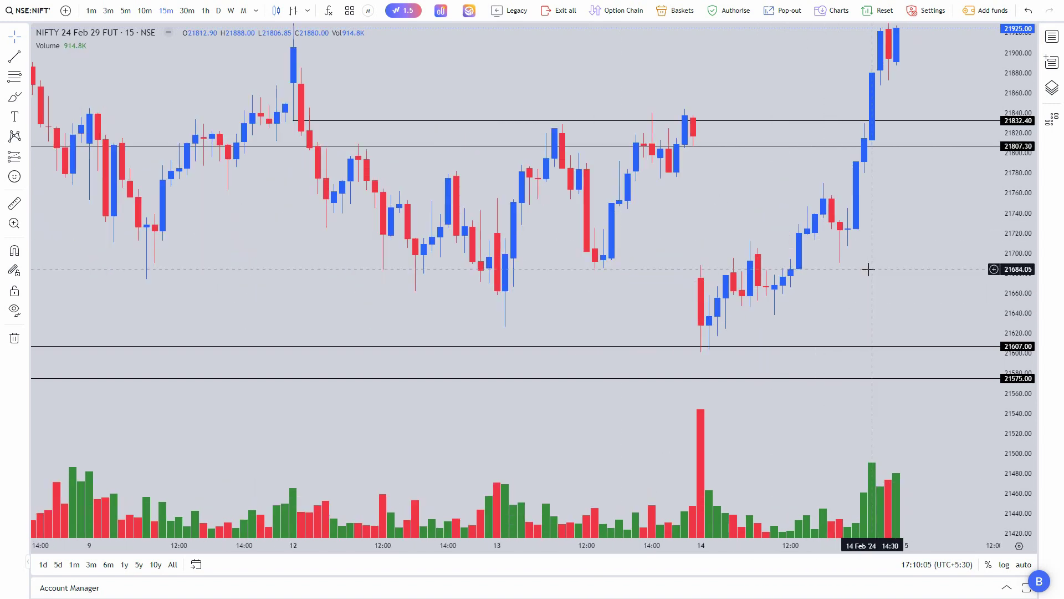
{"action": "scroll", "coordinate": [868, 270], "scroll_direction": "down", "scroll_amount": 1}
{"action": "scroll", "coordinate": [1017, 281], "scroll_direction": "down", "scroll_amount": 2}
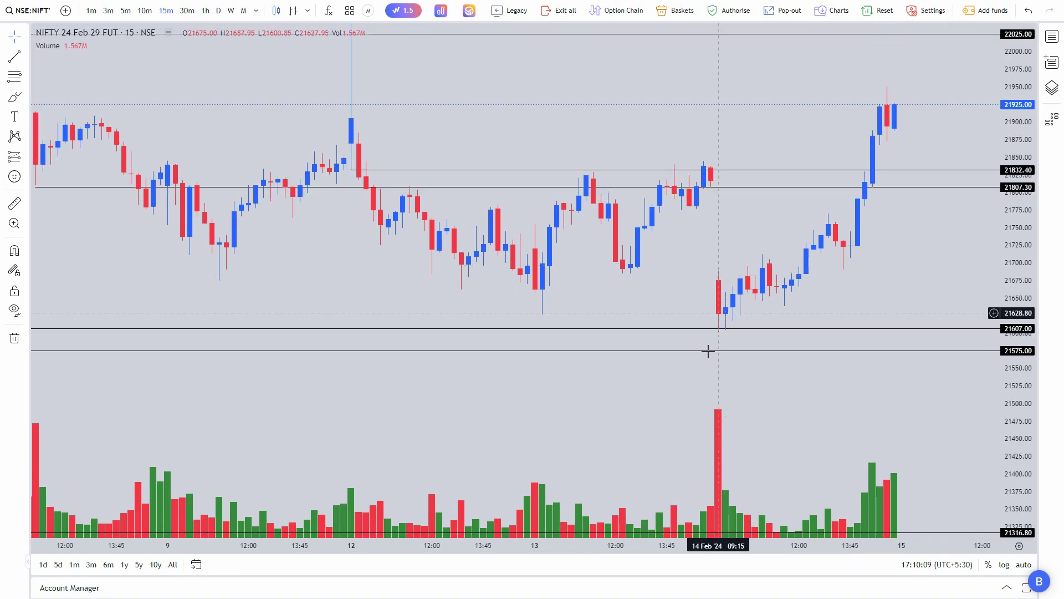
{"action": "left_click_drag", "start_coordinate": [340, 382], "coordinate": [1046, 375]}
{"action": "left_click_drag", "start_coordinate": [499, 384], "coordinate": [777, 353]}
{"action": "left_click_drag", "start_coordinate": [530, 359], "coordinate": [290, 361]}
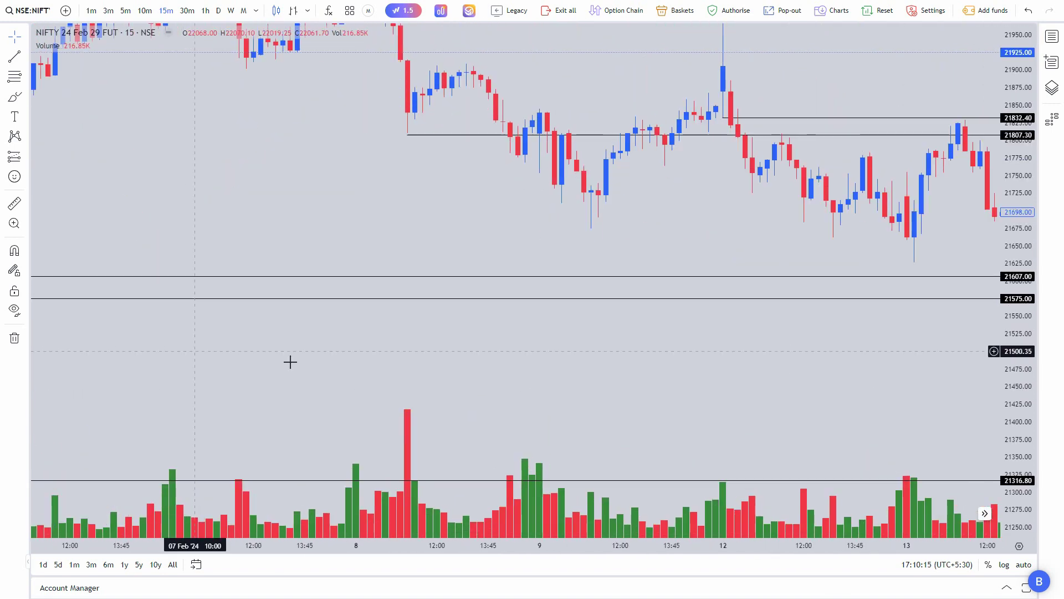
{"action": "left_click_drag", "start_coordinate": [832, 363], "coordinate": [517, 366]}
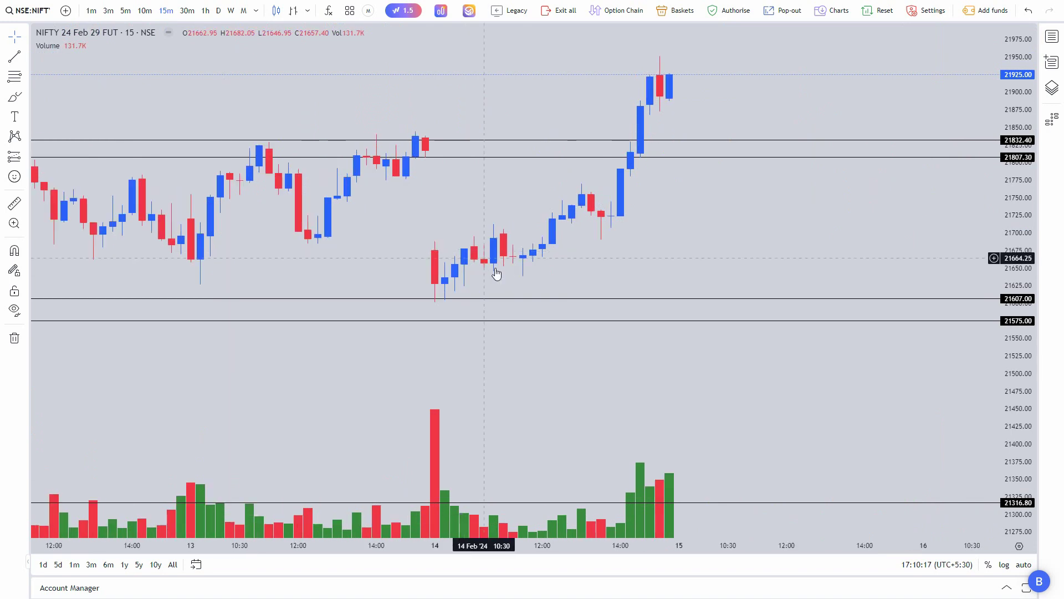
Switch the chart to the 1-minute timeframe and bring the 14 February morning session into view
{"action": "left_click", "coordinate": [92, 13]}
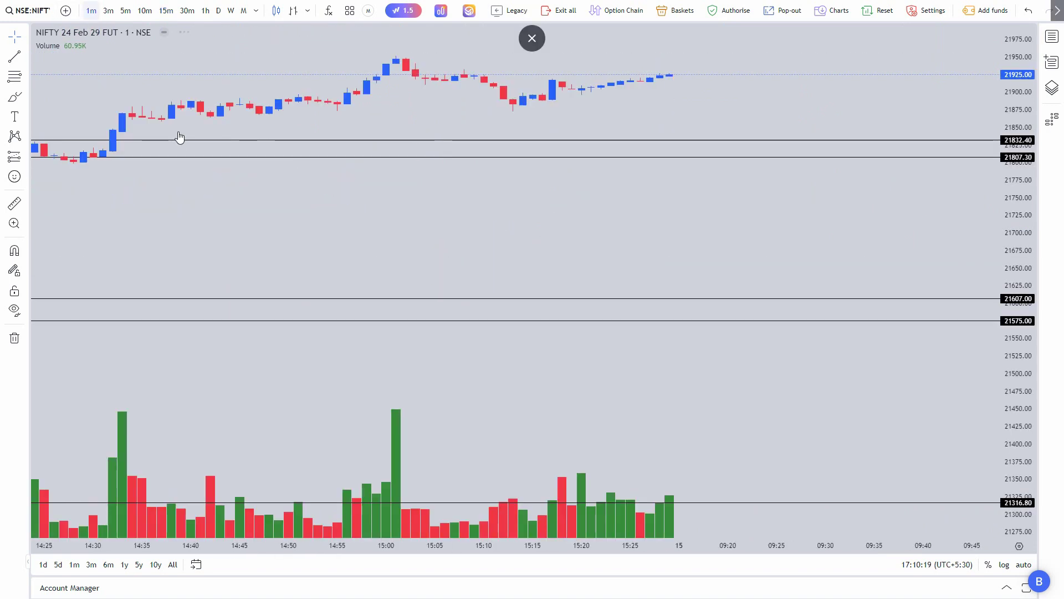
{"action": "left_click_drag", "start_coordinate": [178, 135], "coordinate": [831, 289]}
{"action": "scroll", "coordinate": [424, 283], "scroll_direction": "down", "scroll_amount": 5}
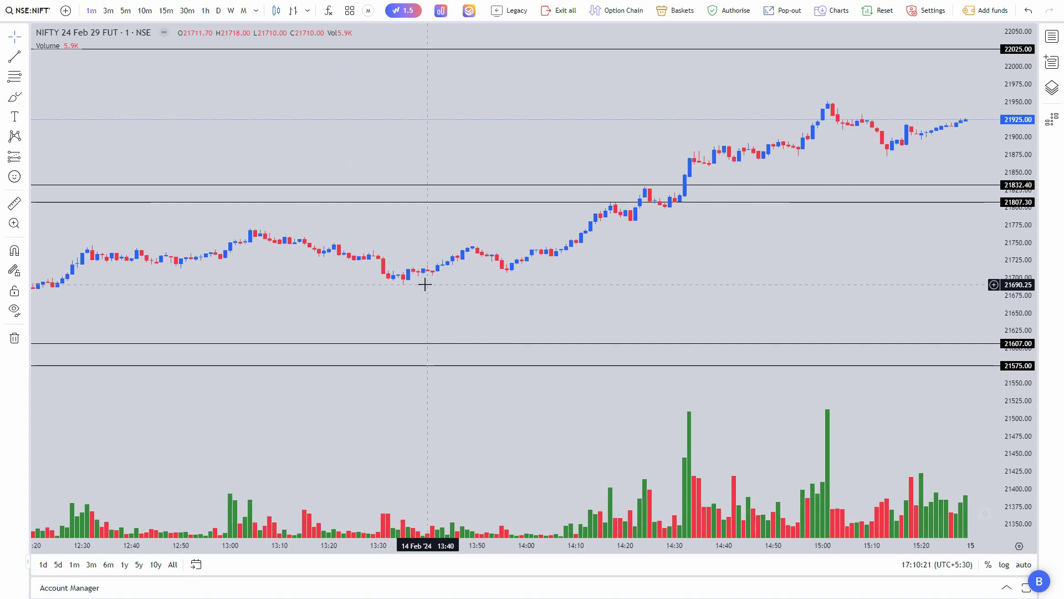
{"action": "left_click_drag", "start_coordinate": [560, 301], "coordinate": [784, 309]}
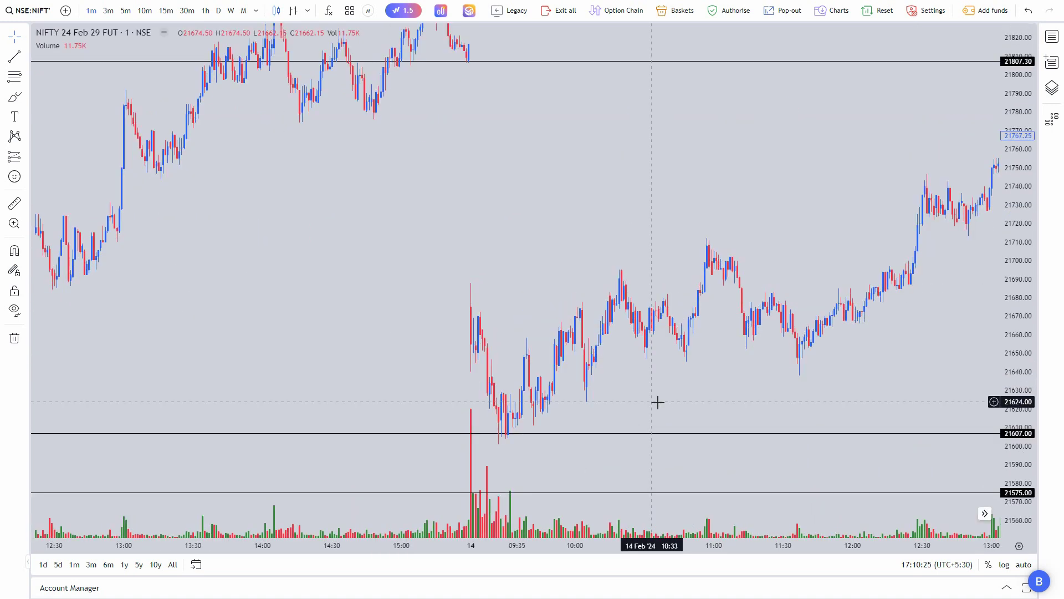
{"action": "scroll", "coordinate": [732, 373], "scroll_direction": "up", "scroll_amount": 3}
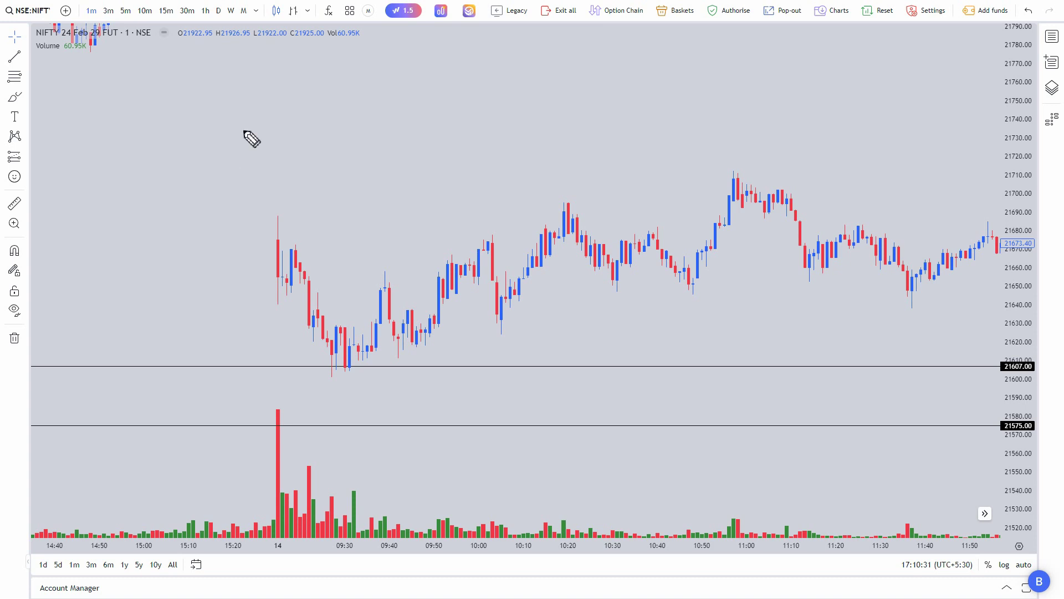
Circle the opening candles of 14 February freehand, sketch the fall, recovery and sideways zigzag after them, and clear the sketch
{"action": "mouse_move", "coordinate": [293, 205]}
{"action": "left_mouse_down"}
{"action": "mouse_move", "coordinate": [266, 230]}
{"action": "mouse_move", "coordinate": [299, 204]}
{"action": "left_mouse_up"}
{"action": "left_click_drag", "start_coordinate": [284, 258], "coordinate": [308, 294]}
{"action": "left_click_drag", "start_coordinate": [353, 368], "coordinate": [524, 240]}
{"action": "mouse_move", "coordinate": [561, 322]}
{"action": "left_mouse_down"}
{"action": "mouse_move", "coordinate": [729, 313]}
{"action": "mouse_move", "coordinate": [937, 257]}
{"action": "mouse_move", "coordinate": [950, 280]}
{"action": "left_mouse_up"}
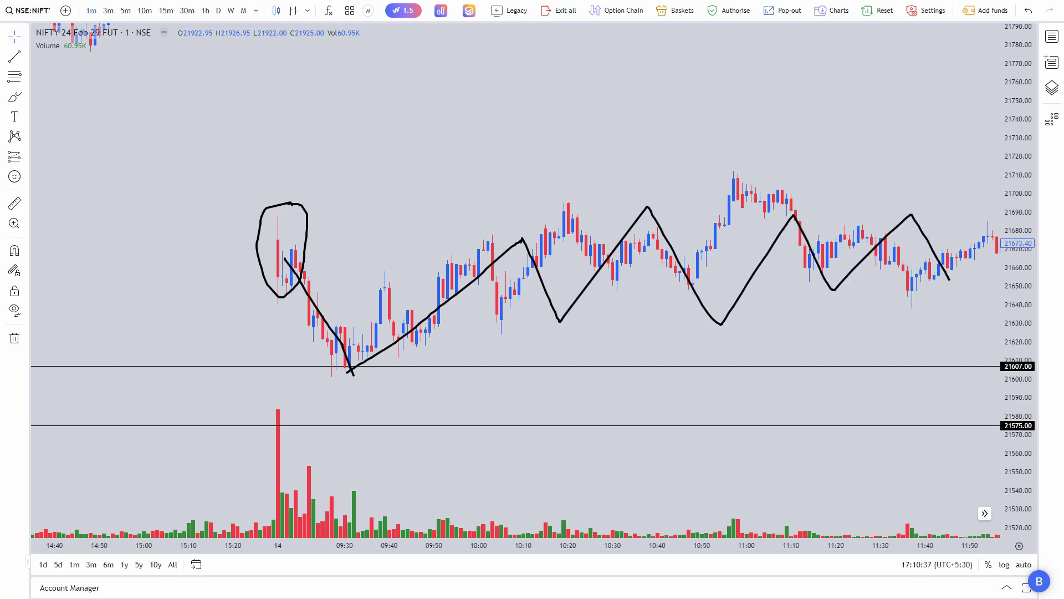
{"action": "key", "text": "Escape"}
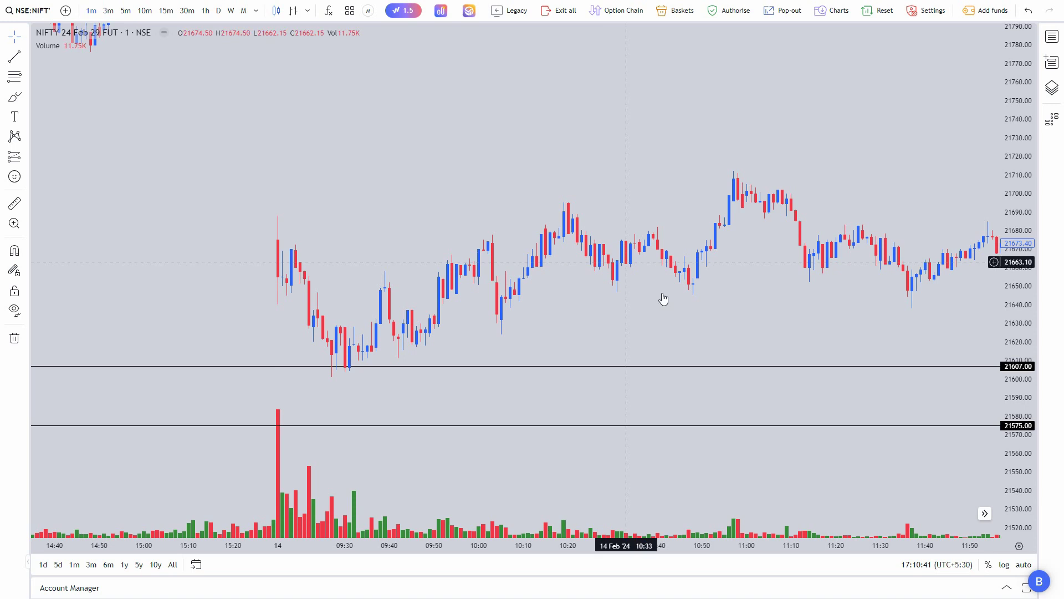
Draw a rectangle over the opening candle's range from the 14 February open to about 11:50, and remove it
{"action": "left_click_drag", "start_coordinate": [665, 325], "coordinate": [513, 337]}
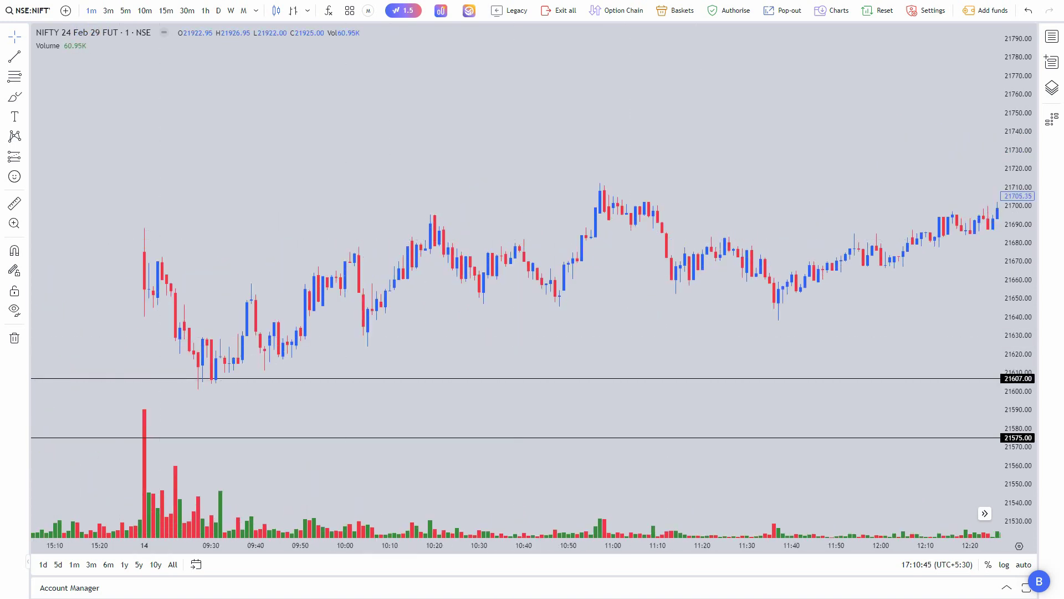
{"action": "mouse_move", "coordinate": [144, 227]}
{"action": "left_mouse_down"}
{"action": "mouse_move", "coordinate": [640, 383]}
{"action": "mouse_move", "coordinate": [841, 345]}
{"action": "mouse_move", "coordinate": [843, 319]}
{"action": "left_mouse_up"}
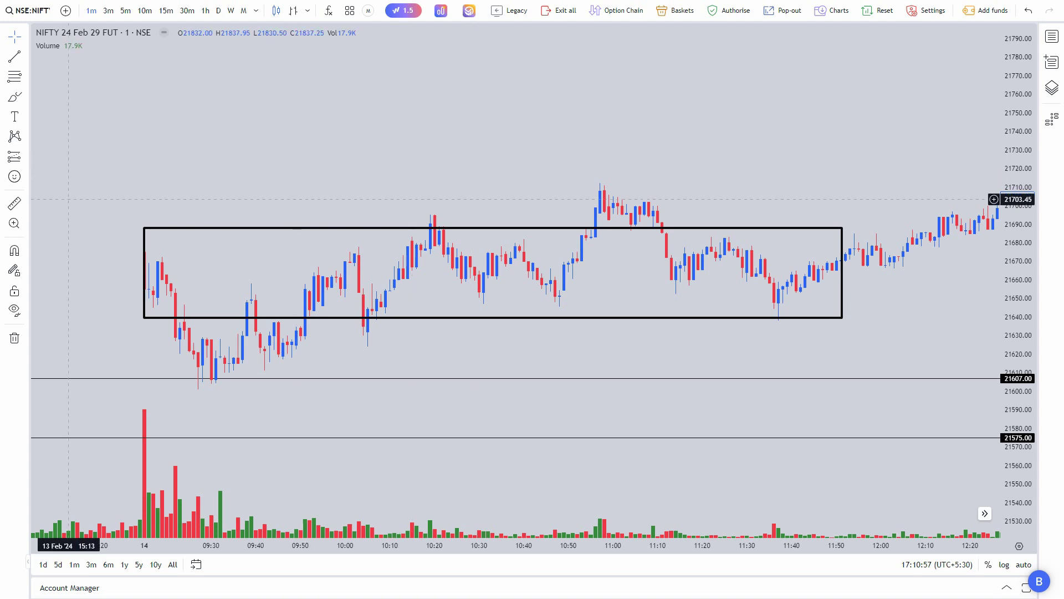
{"action": "key", "text": "Delete"}
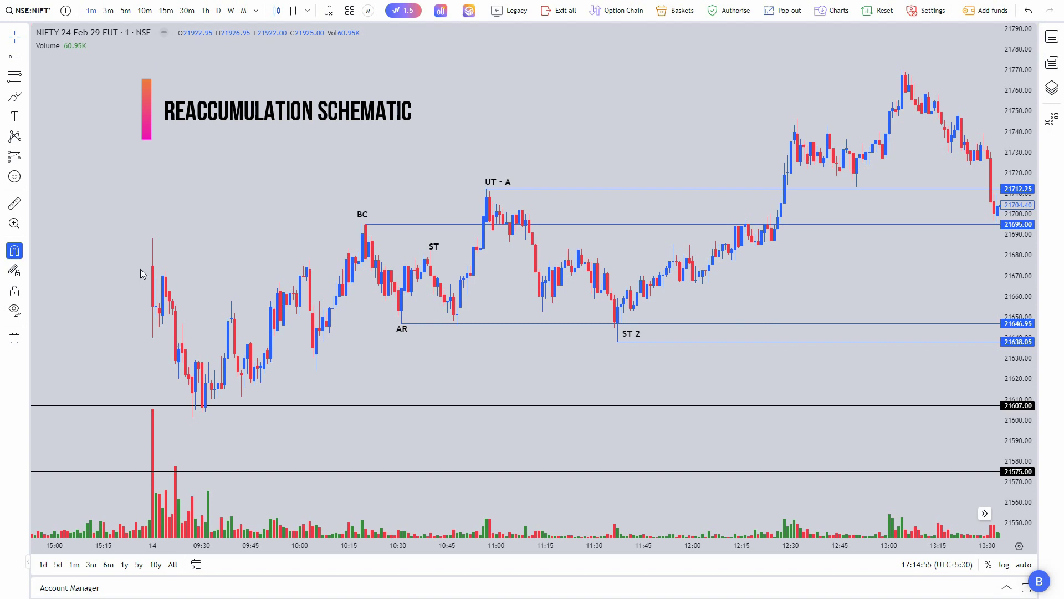
Trace the drop from the open to the 21607.00 line and the zigzag rise to BC, and clear the lines
{"action": "left_click_drag", "start_coordinate": [145, 272], "coordinate": [200, 410]}
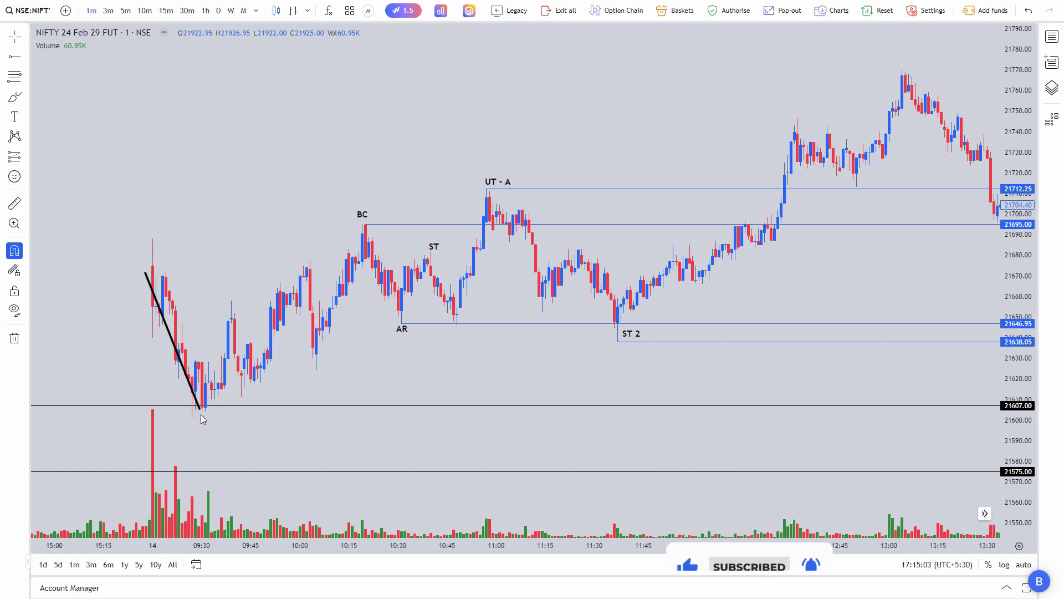
{"action": "left_click_drag", "start_coordinate": [201, 409], "coordinate": [211, 375]}
{"action": "mouse_move", "coordinate": [241, 307]}
{"action": "left_mouse_down"}
{"action": "mouse_move", "coordinate": [231, 317]}
{"action": "mouse_move", "coordinate": [251, 380]}
{"action": "mouse_move", "coordinate": [308, 264]}
{"action": "mouse_move", "coordinate": [311, 371]}
{"action": "mouse_move", "coordinate": [327, 323]}
{"action": "left_mouse_up"}
{"action": "left_click_drag", "start_coordinate": [357, 256], "coordinate": [364, 232]}
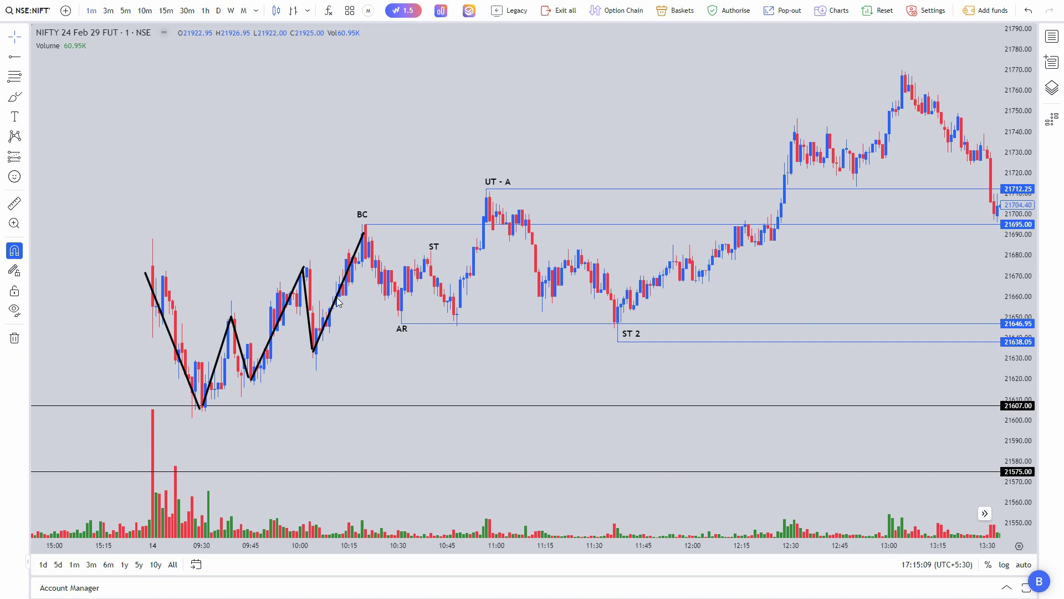
{"action": "key", "text": "Escape"}
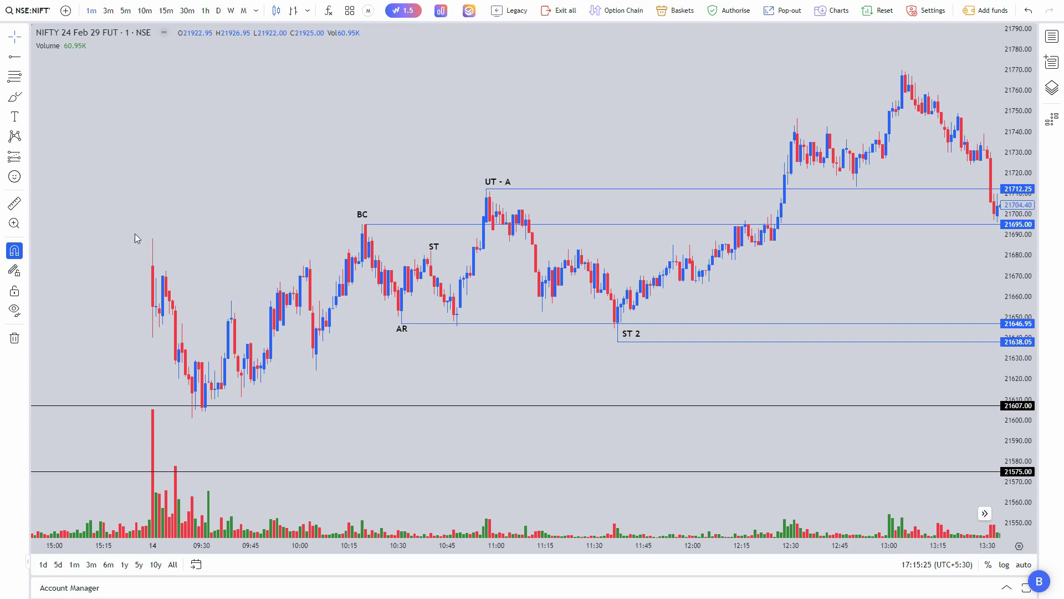
Mark the opening candle's range with a rectangle extending to about 12:20, and delete the rectangle
{"action": "mouse_move", "coordinate": [155, 238]}
{"action": "left_mouse_down"}
{"action": "mouse_move", "coordinate": [690, 367]}
{"action": "mouse_move", "coordinate": [755, 326]}
{"action": "mouse_move", "coordinate": [767, 338]}
{"action": "left_mouse_up"}
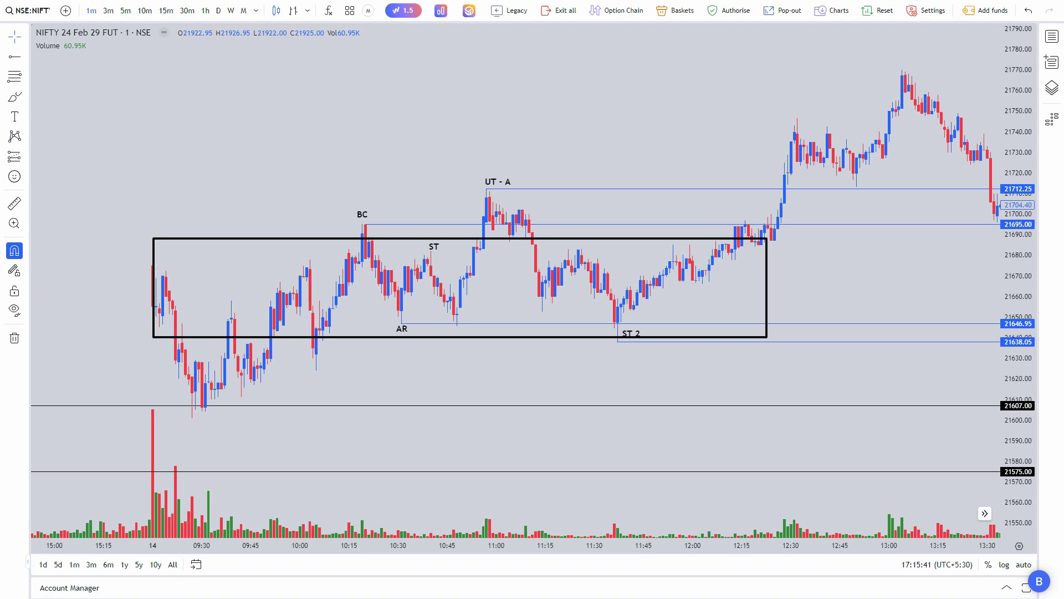
{"action": "key", "text": "Delete"}
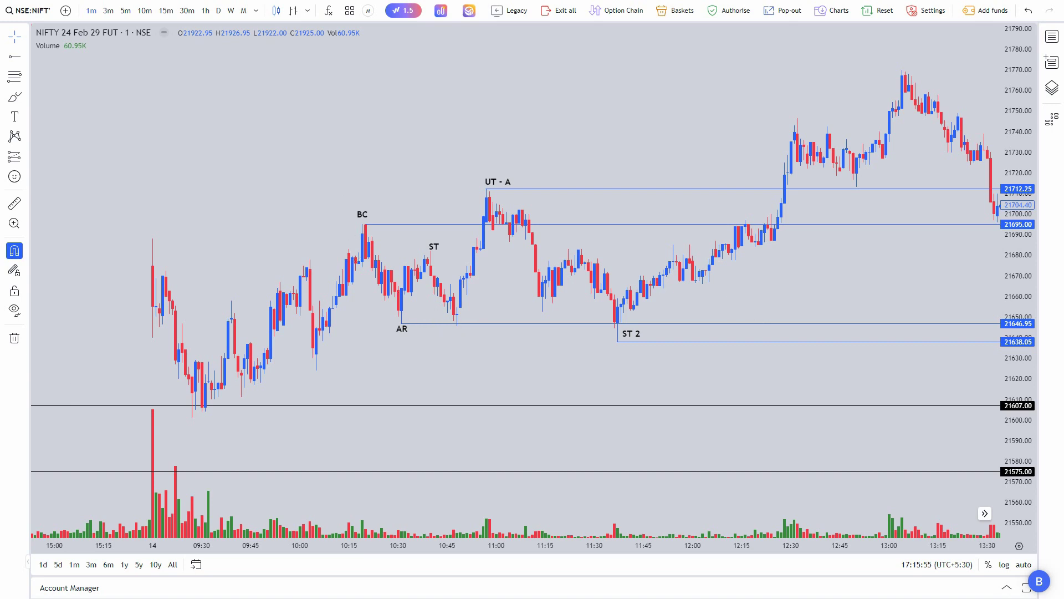
Draw falling lines over the volume bars from the open towards 12:15, and undo them
{"action": "mouse_move", "coordinate": [201, 437]}
{"action": "left_mouse_down"}
{"action": "mouse_move", "coordinate": [506, 513]}
{"action": "mouse_move", "coordinate": [590, 520]}
{"action": "mouse_move", "coordinate": [578, 498]}
{"action": "mouse_move", "coordinate": [747, 533]}
{"action": "left_mouse_up"}
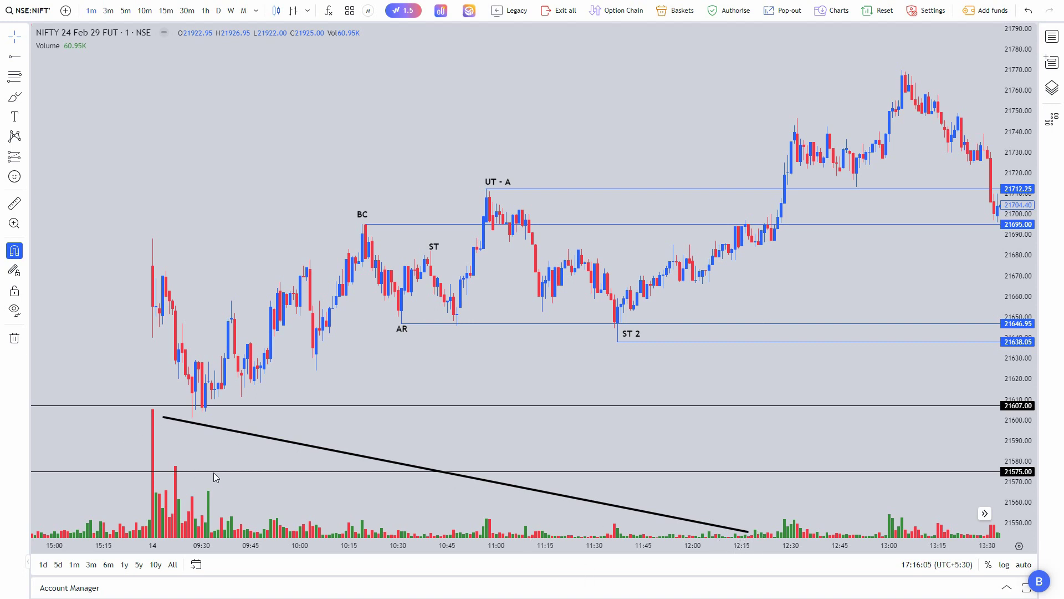
{"action": "left_click_drag", "start_coordinate": [331, 512], "coordinate": [628, 523]}
{"action": "key", "text": "ctrl+z"}
{"action": "key", "text": "ctrl+z"}
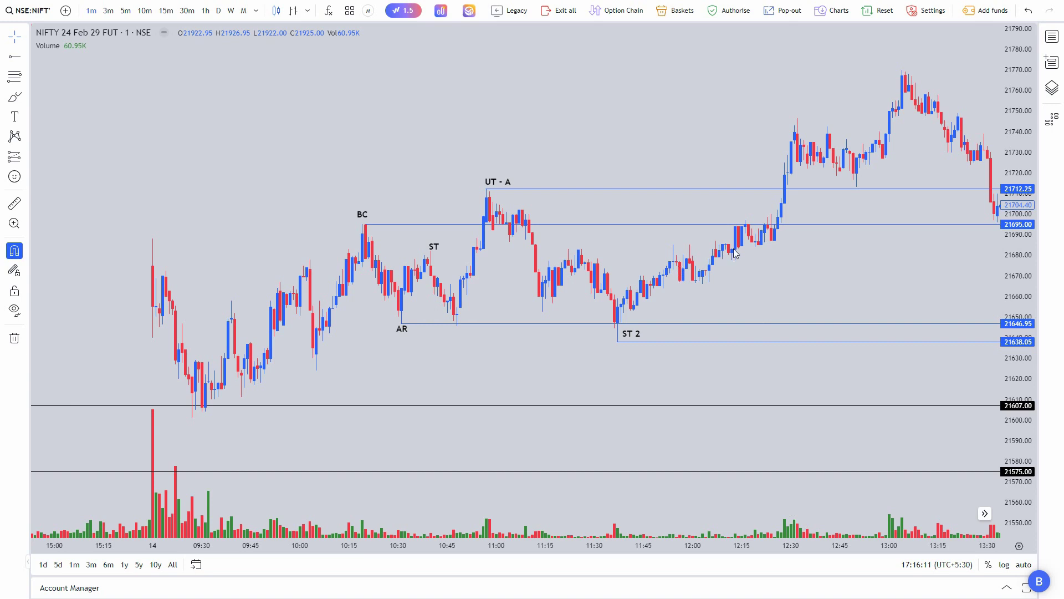
Draw a rising line along the price breakout after 12:00, a rising line over its volume and a falling line over the earlier volume
{"action": "left_click_drag", "start_coordinate": [710, 269], "coordinate": [818, 152]}
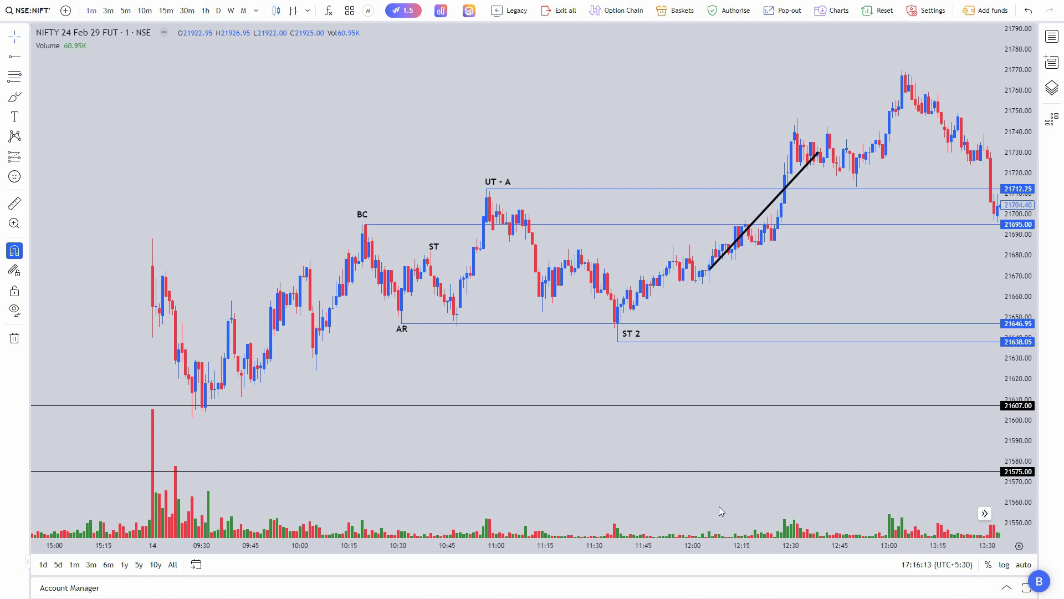
{"action": "left_click_drag", "start_coordinate": [682, 526], "coordinate": [923, 495]}
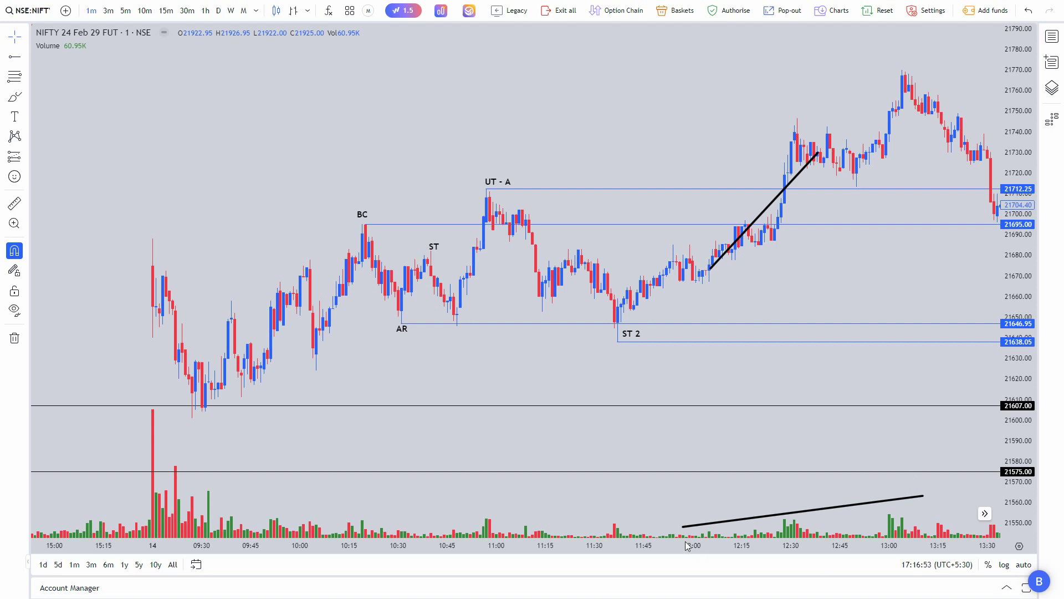
{"action": "left_click_drag", "start_coordinate": [194, 481], "coordinate": [669, 525]}
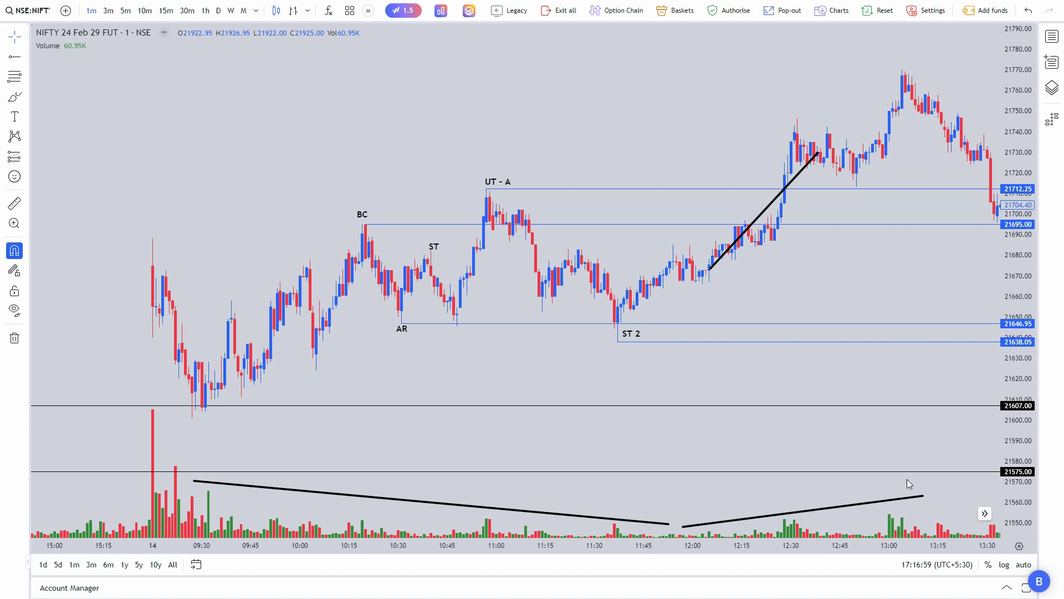
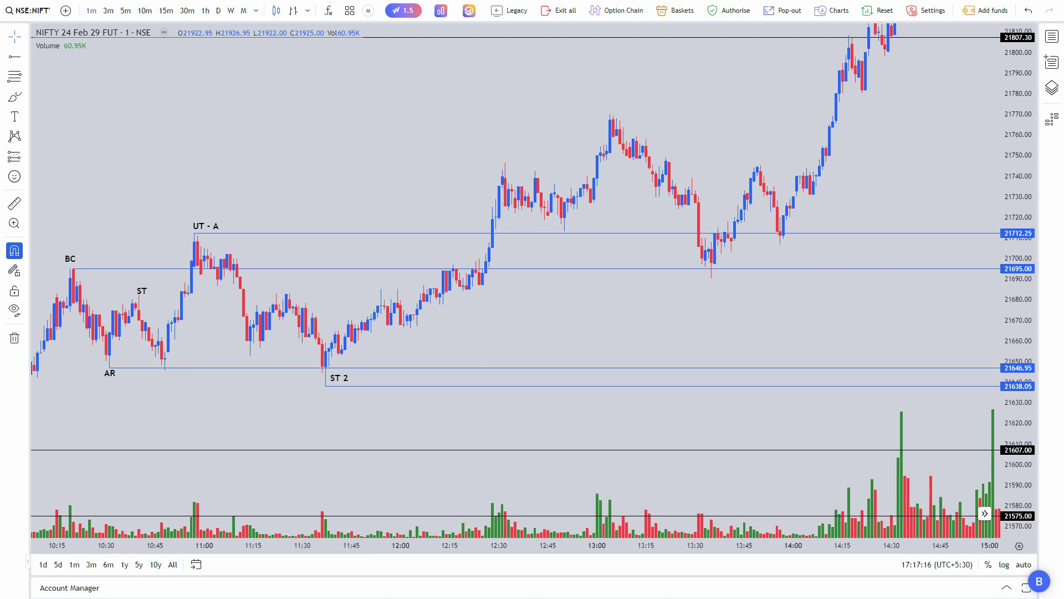
Box the 21712.25 to 21695.00 zone and the rally from it up to 21807.30 with rectangles, and undo both
{"action": "left_click", "coordinate": [193, 233]}
{"action": "left_click", "coordinate": [1030, 269]}
{"action": "left_click", "coordinate": [738, 243]}
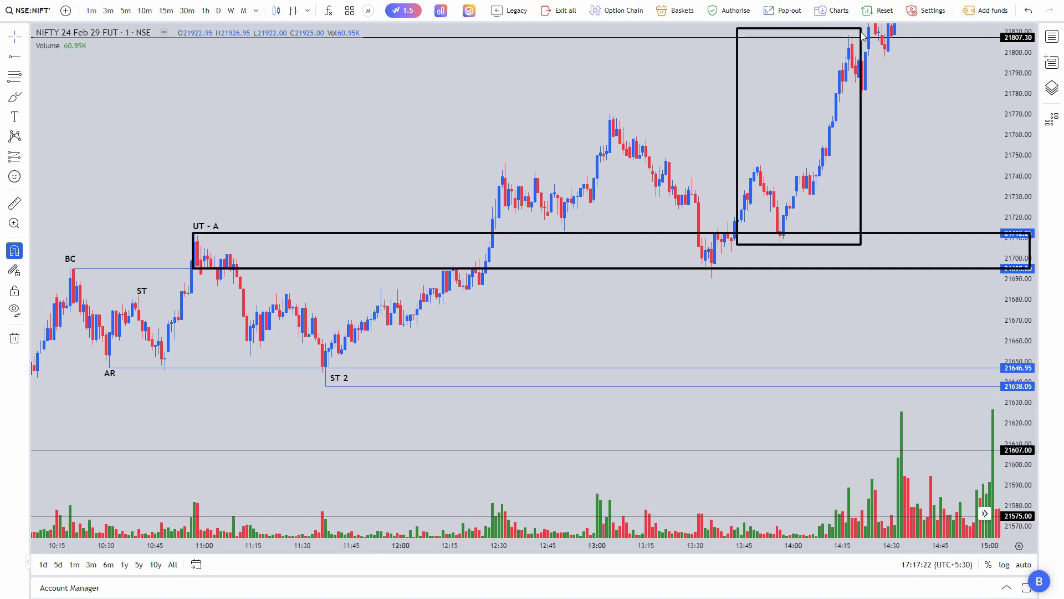
{"action": "left_click", "coordinate": [862, 38]}
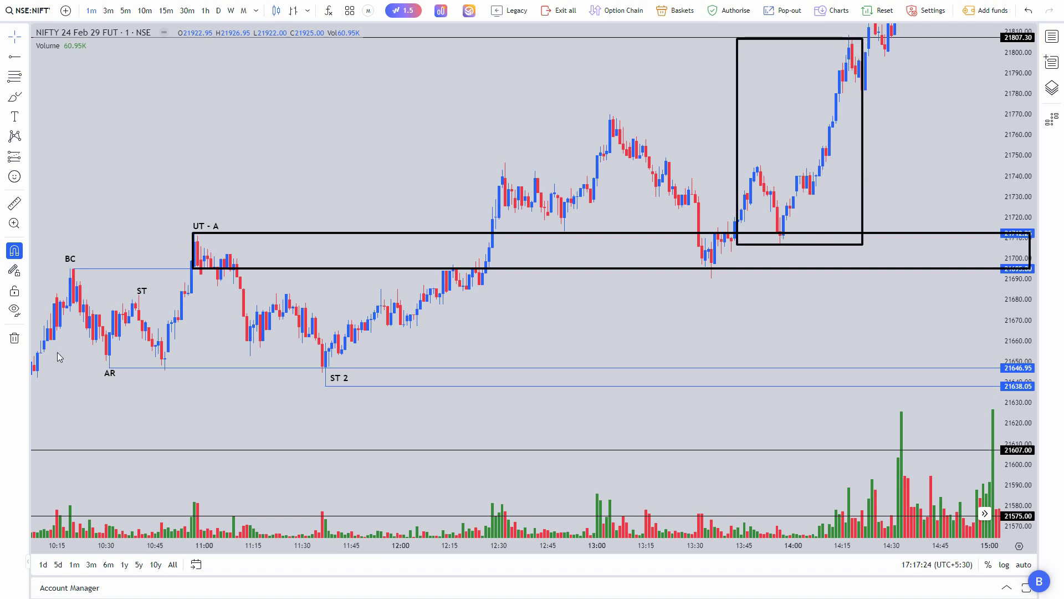
{"action": "key", "text": "ctrl+z"}
{"action": "key", "text": "ctrl+z"}
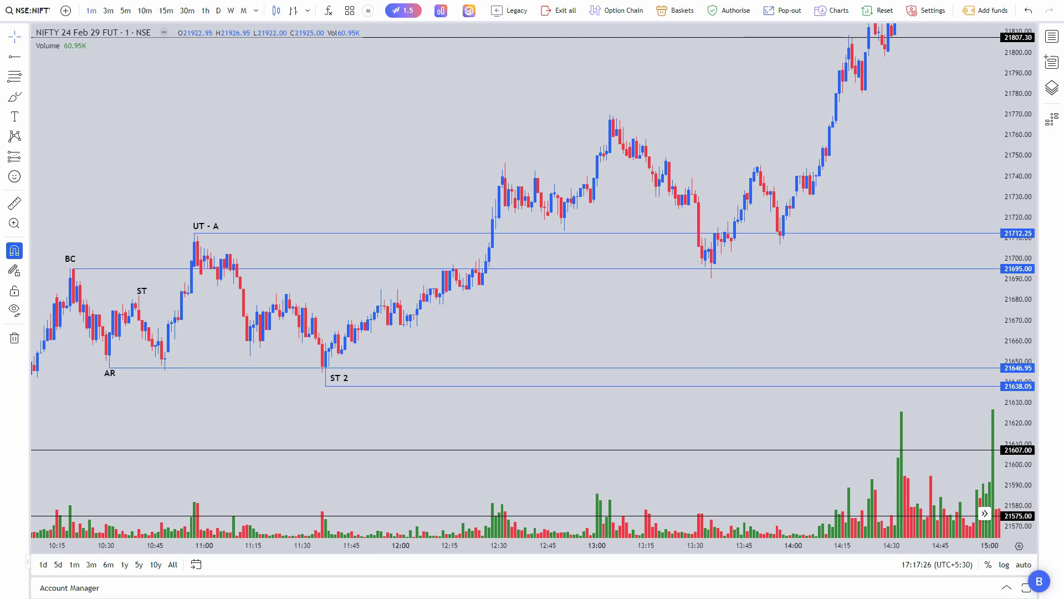
Inspect the 13 February afternoon price action around the 21832.40 and 21807.30 levels
{"action": "left_click", "coordinate": [308, 11]}
{"action": "left_click", "coordinate": [152, 111]}
{"action": "left_click_drag", "start_coordinate": [152, 111], "coordinate": [789, 230]}
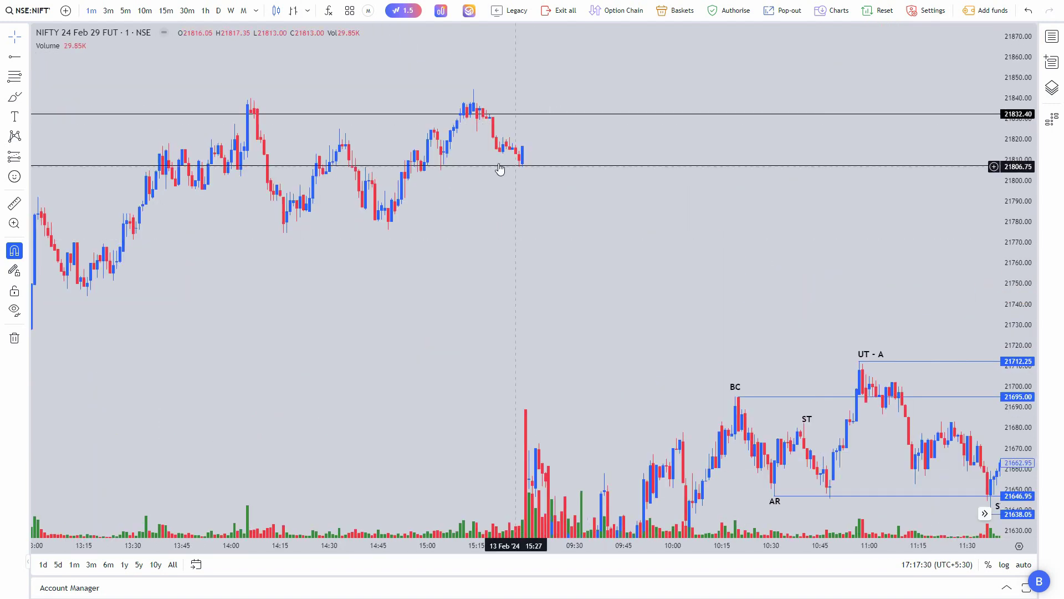
Examine the price gap between the 13 February close near the 21807.30 level and the 14 February open
{"action": "scroll", "coordinate": [592, 204], "scroll_direction": "left", "scroll_amount": 2}
{"action": "left_click_drag", "start_coordinate": [567, 240], "coordinate": [680, 408]}
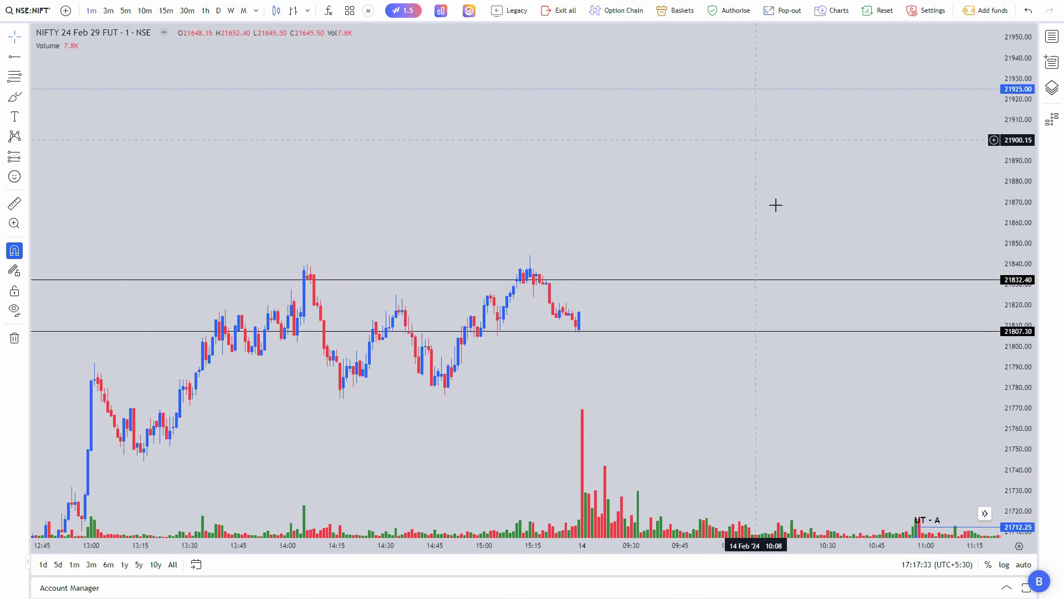
{"action": "left_click_drag", "start_coordinate": [775, 205], "coordinate": [471, 239]}
{"action": "left_click_drag", "start_coordinate": [167, 139], "coordinate": [748, 236]}
{"action": "scroll", "coordinate": [776, 239], "scroll_direction": "up", "scroll_amount": 5}
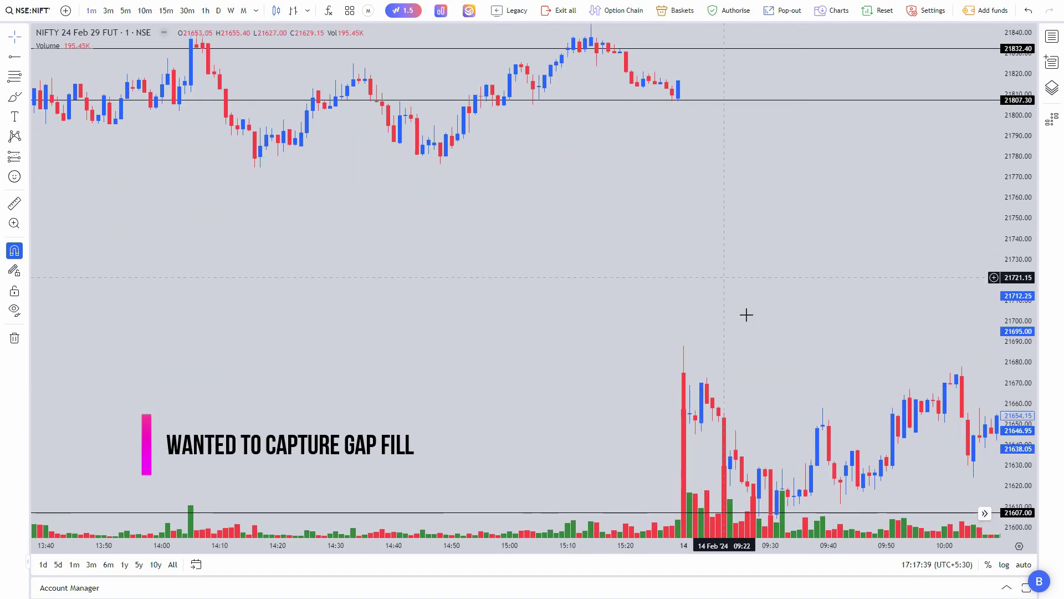
{"action": "left_click_drag", "start_coordinate": [693, 78], "coordinate": [565, 168]}
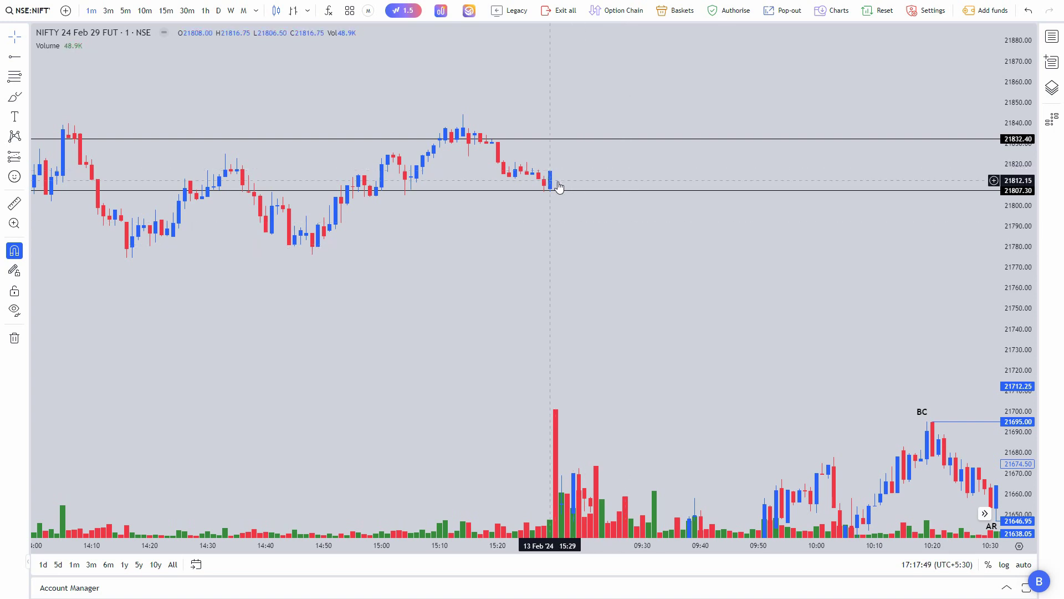
{"action": "key", "text": "alt+h"}
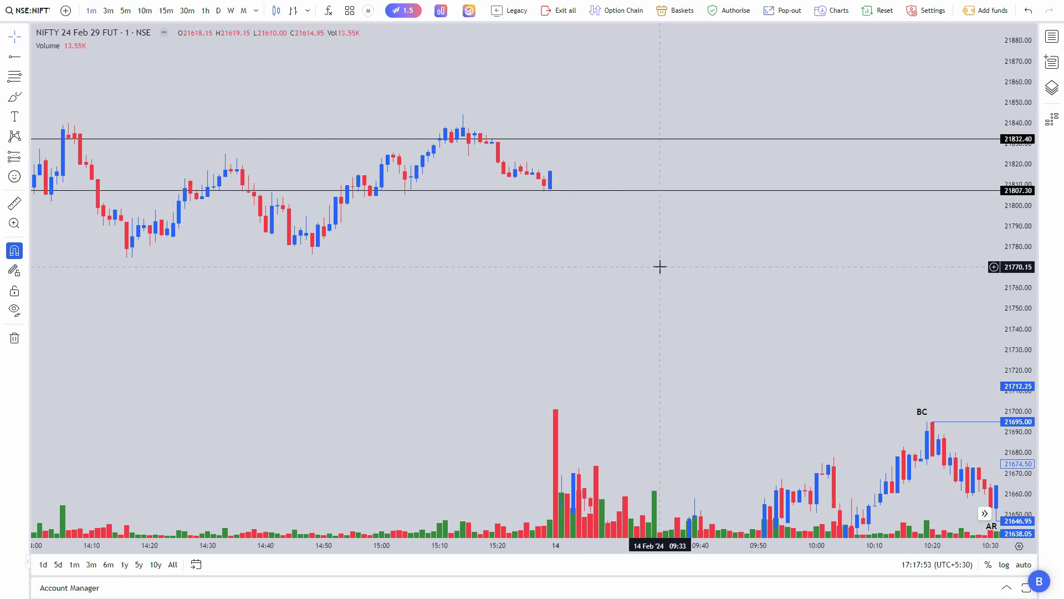
Place a long position at 13:34 on 14 February with entry 21703.35, stop 21665.20 and target 21807.30
{"action": "left_click_drag", "start_coordinate": [862, 318], "coordinate": [432, 135]}
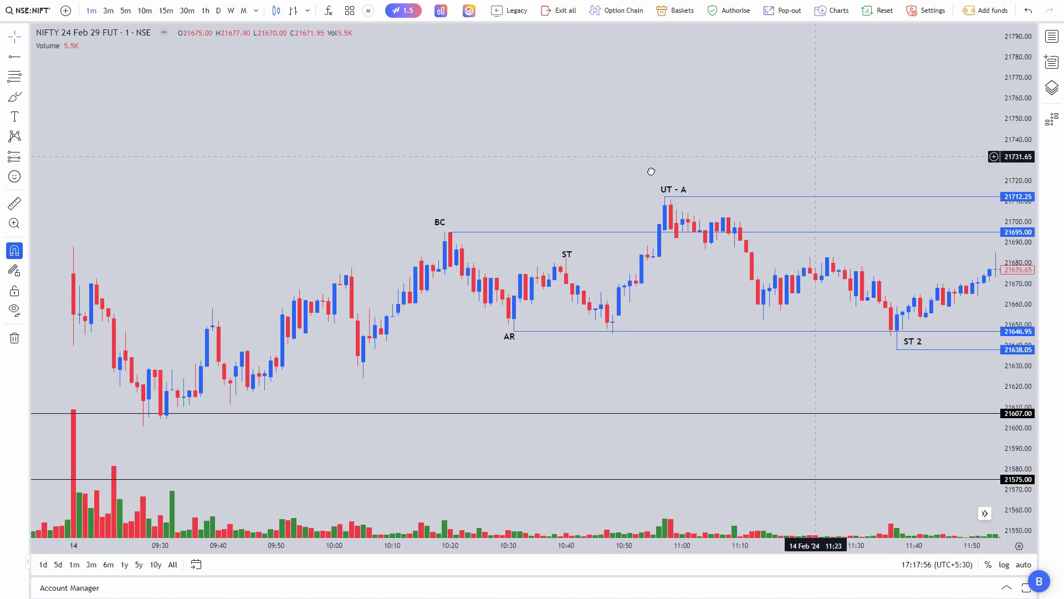
{"action": "scroll", "coordinate": [651, 172], "scroll_direction": "down", "scroll_amount": 4}
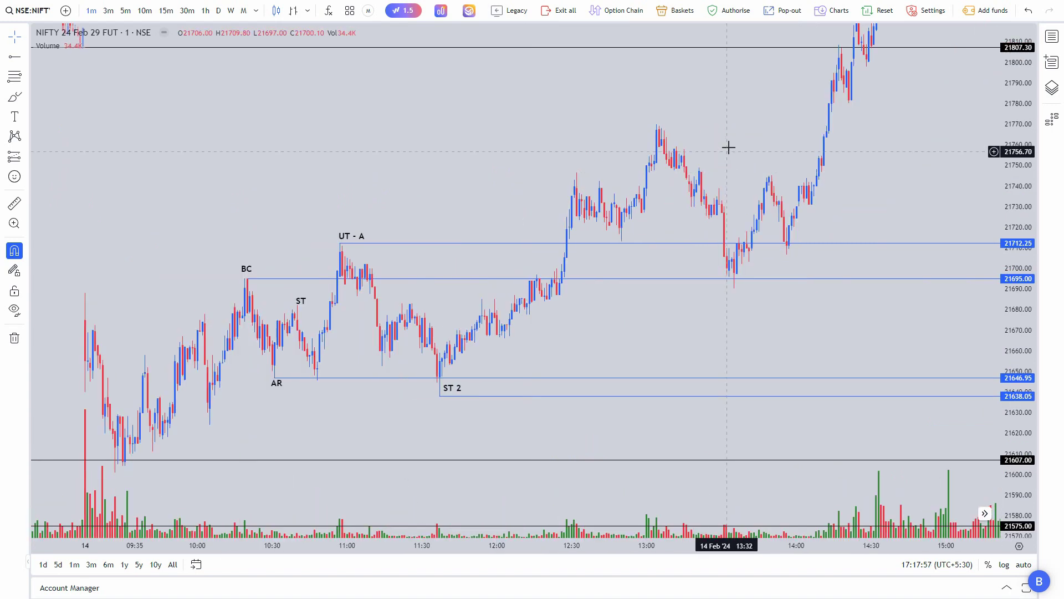
{"action": "scroll", "coordinate": [727, 147], "scroll_direction": "down", "scroll_amount": 1}
{"action": "scroll", "coordinate": [627, 153], "scroll_direction": "up", "scroll_amount": 3}
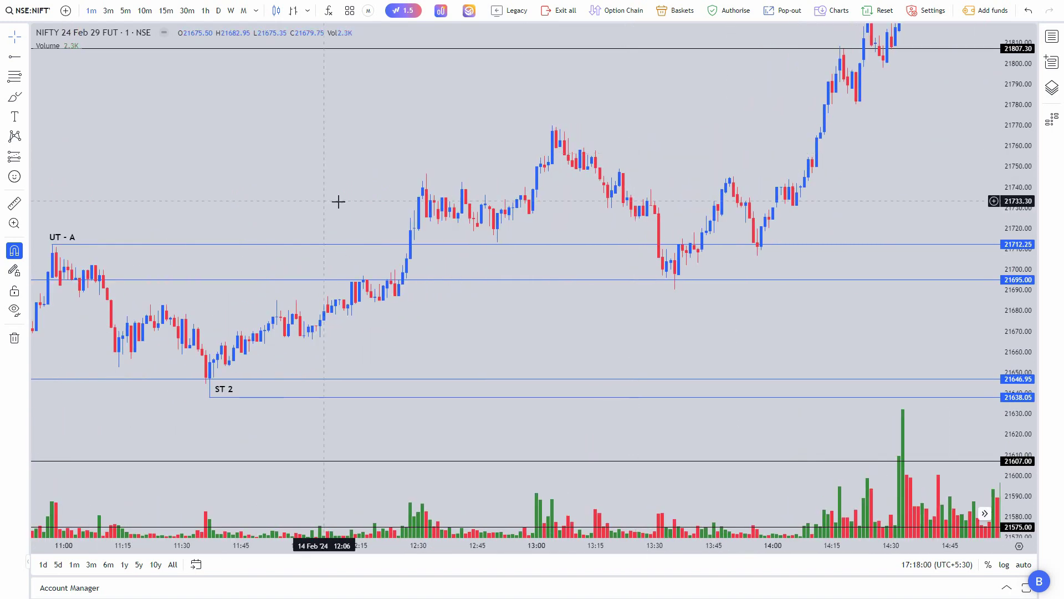
{"action": "left_click", "coordinate": [26, 162]}
{"action": "left_click", "coordinate": [62, 157]}
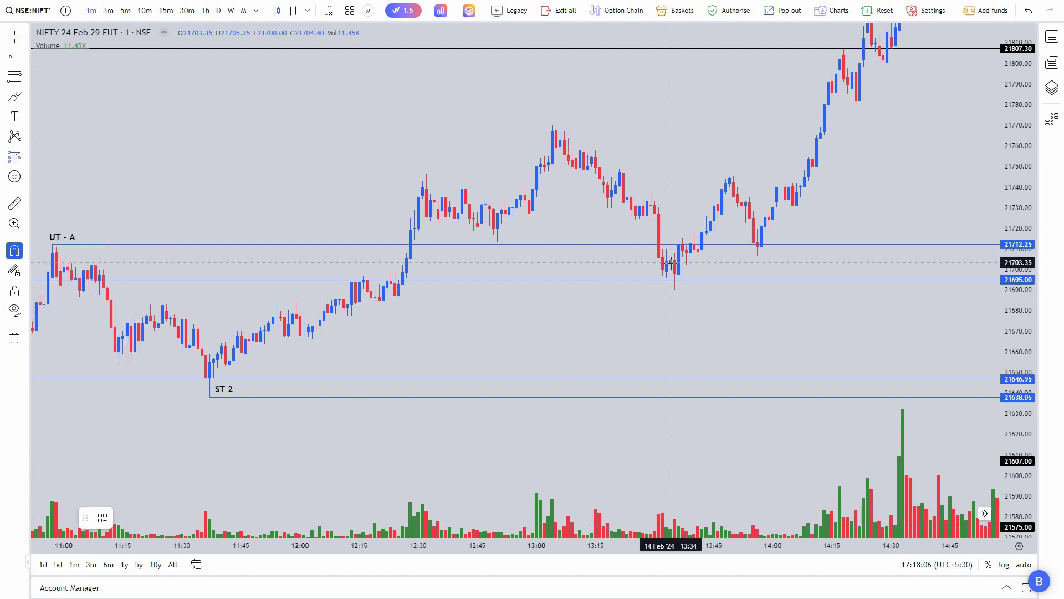
{"action": "left_click", "coordinate": [671, 262]}
{"action": "left_click_drag", "start_coordinate": [670, 381], "coordinate": [665, 287]}
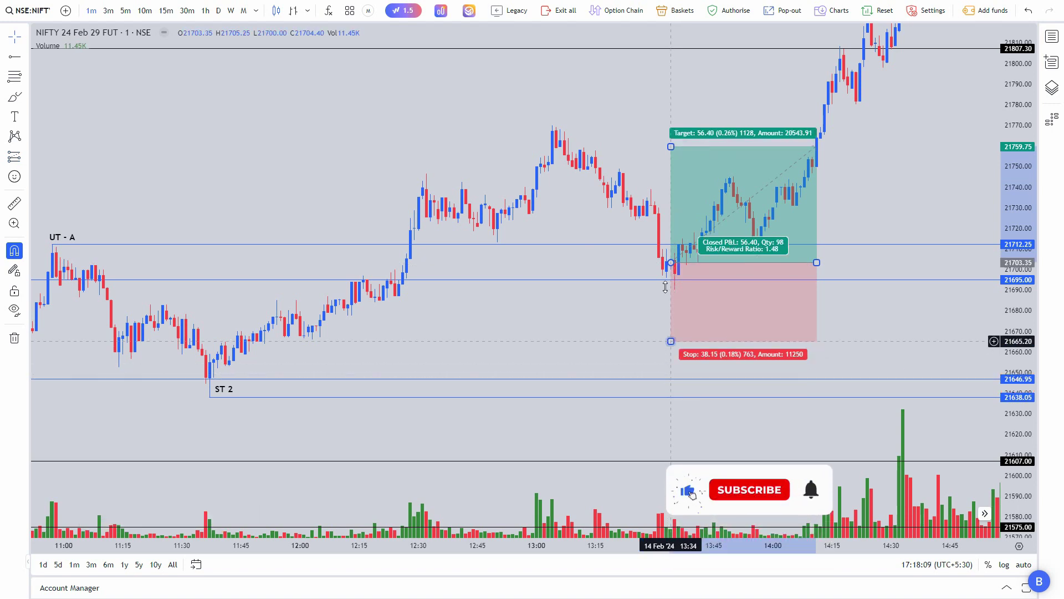
{"action": "left_click_drag", "start_coordinate": [671, 146], "coordinate": [666, 44]}
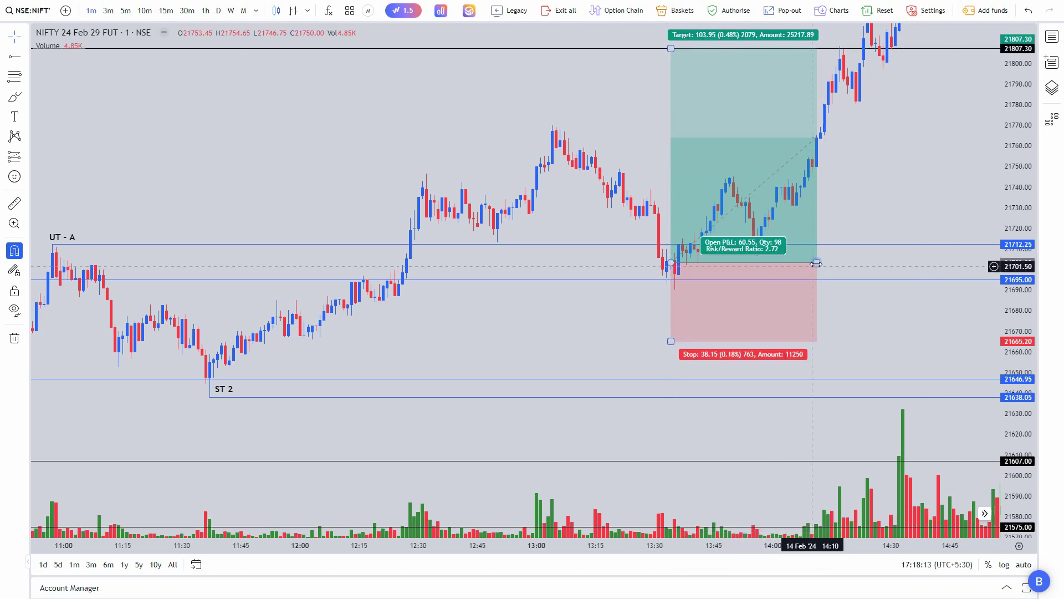
Extend the long position in time to about 14:18, where the rally reaches the 21807.30 target
{"action": "left_click_drag", "start_coordinate": [816, 263], "coordinate": [998, 264]}
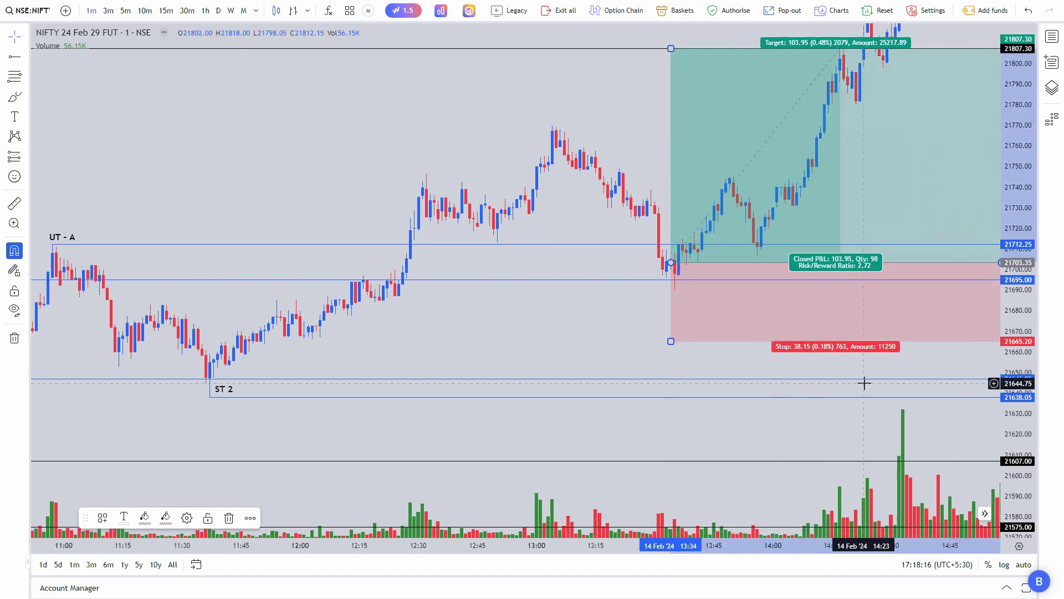
{"action": "scroll", "coordinate": [714, 339], "scroll_direction": "right", "scroll_amount": 5}
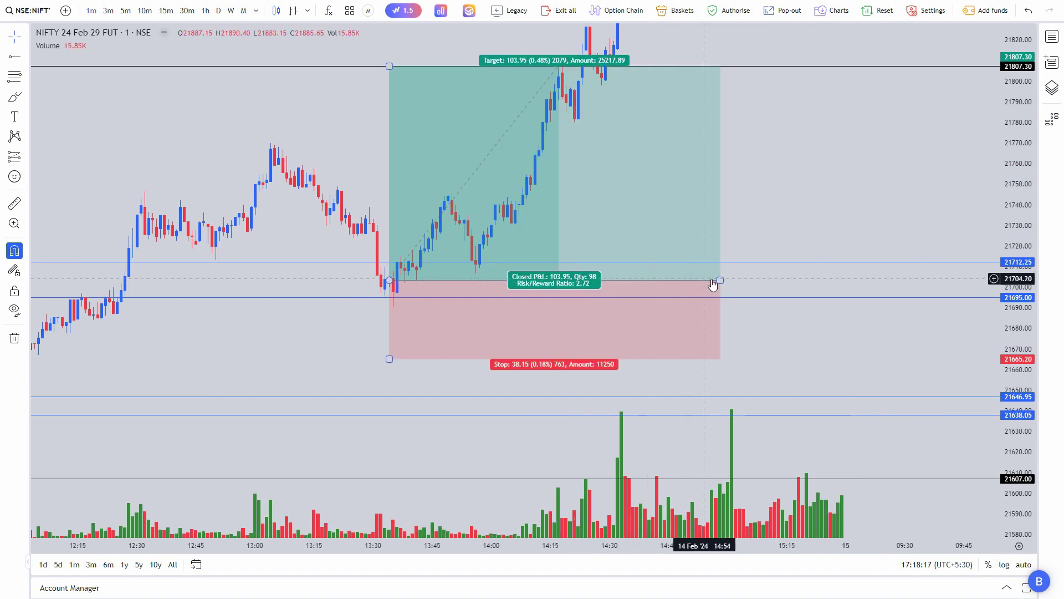
{"action": "left_click_drag", "start_coordinate": [720, 280], "coordinate": [544, 283]}
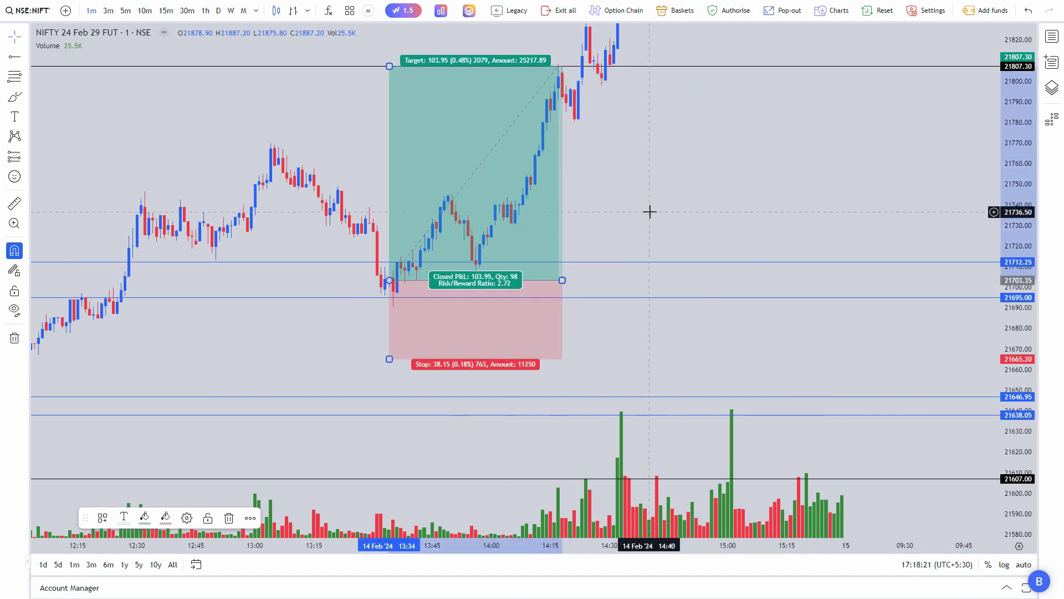
Delete the long position from the 14 February pullback
{"action": "left_click", "coordinate": [613, 211]}
{"action": "left_click", "coordinate": [516, 219]}
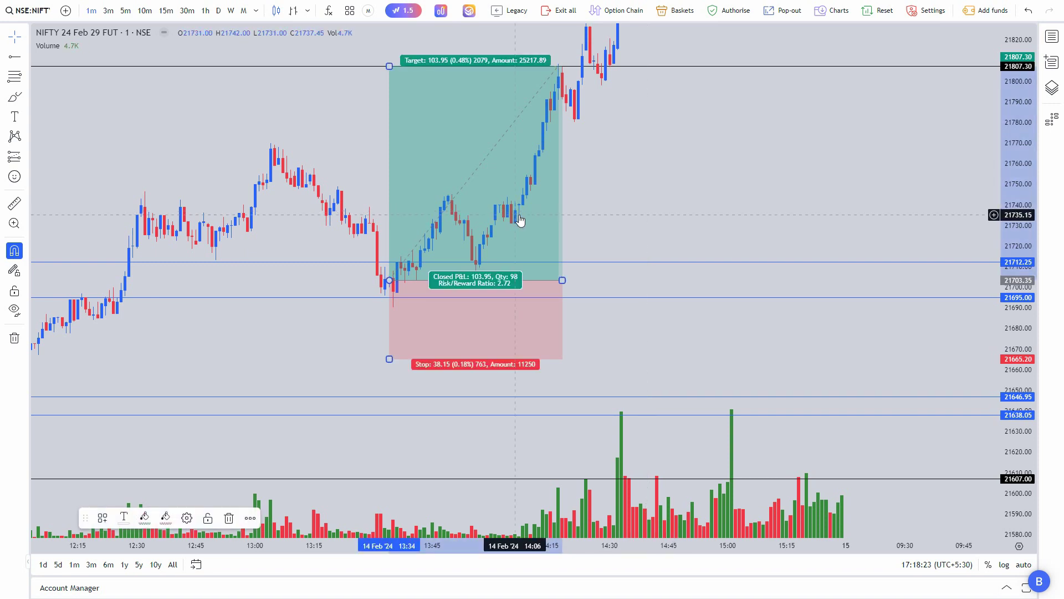
{"action": "key", "text": "Delete"}
{"action": "left_click_drag", "start_coordinate": [537, 231], "coordinate": [829, 230]}
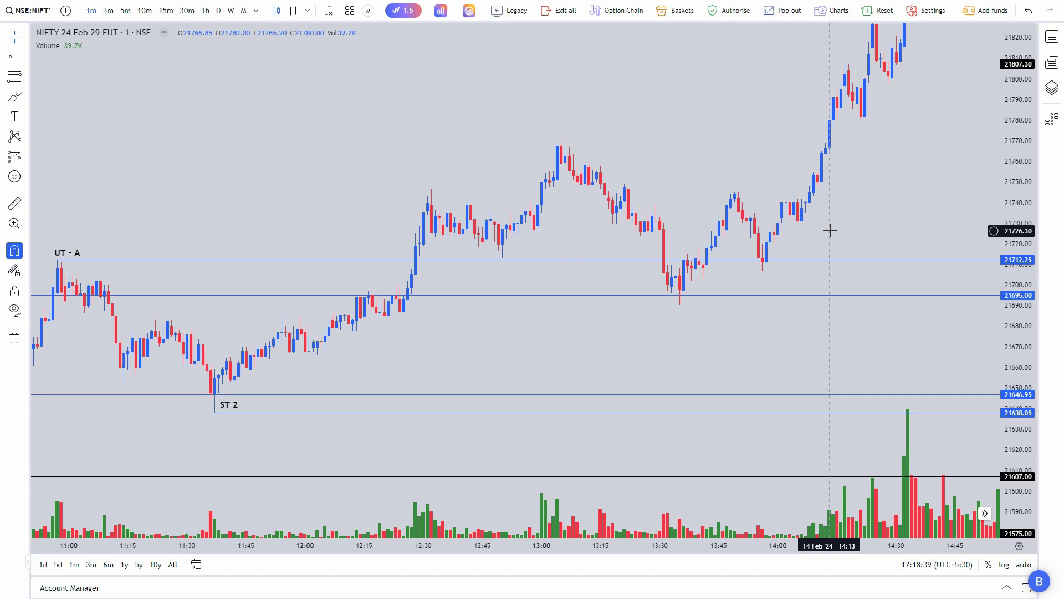
{"action": "scroll", "coordinate": [784, 316], "scroll_direction": "down", "scroll_amount": 5}
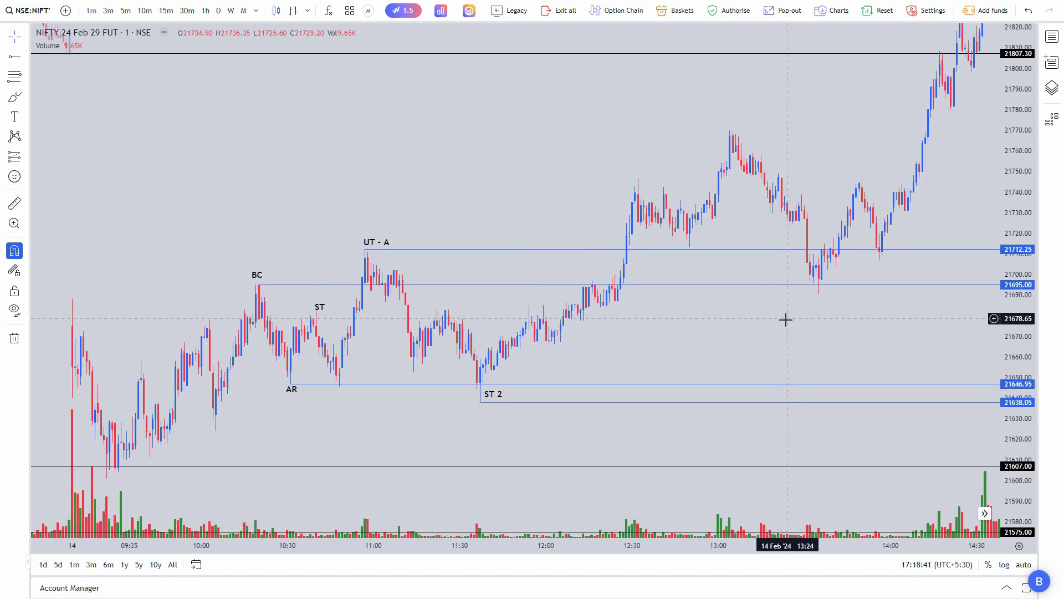
{"action": "scroll", "coordinate": [785, 319], "scroll_direction": "up", "scroll_amount": 2}
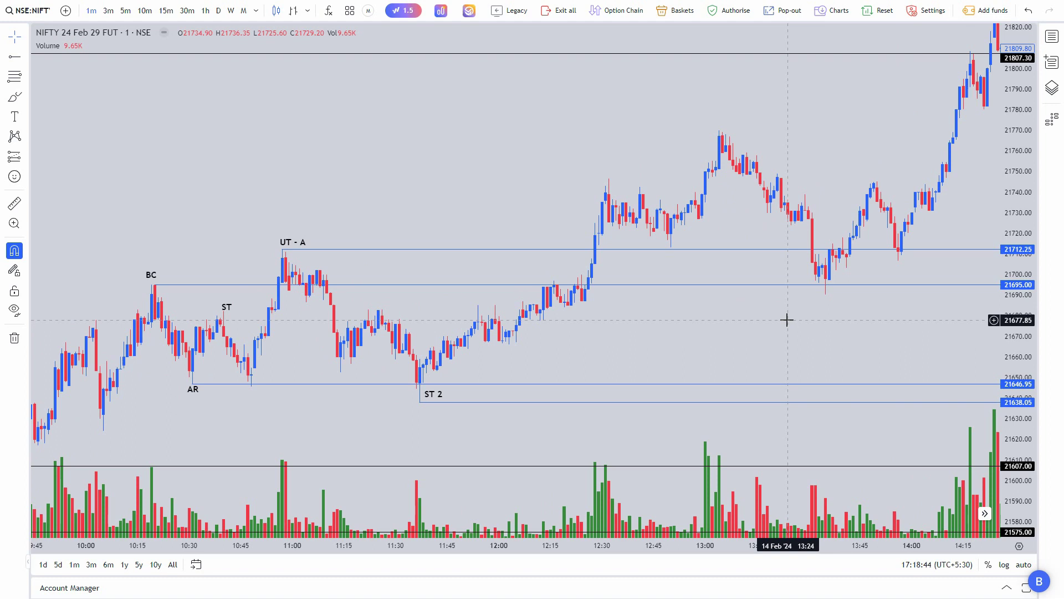